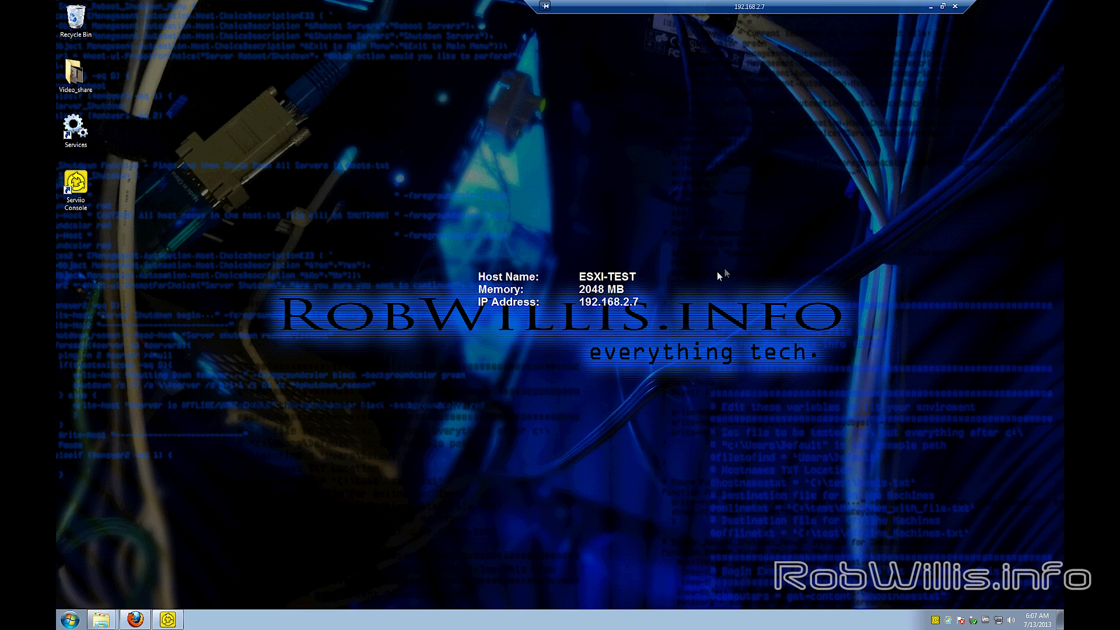
In Firefox, open the "A.P.P for Serviio 1.2.1" topic from the Serviio forum's Available plugins section
left_click(130, 620)
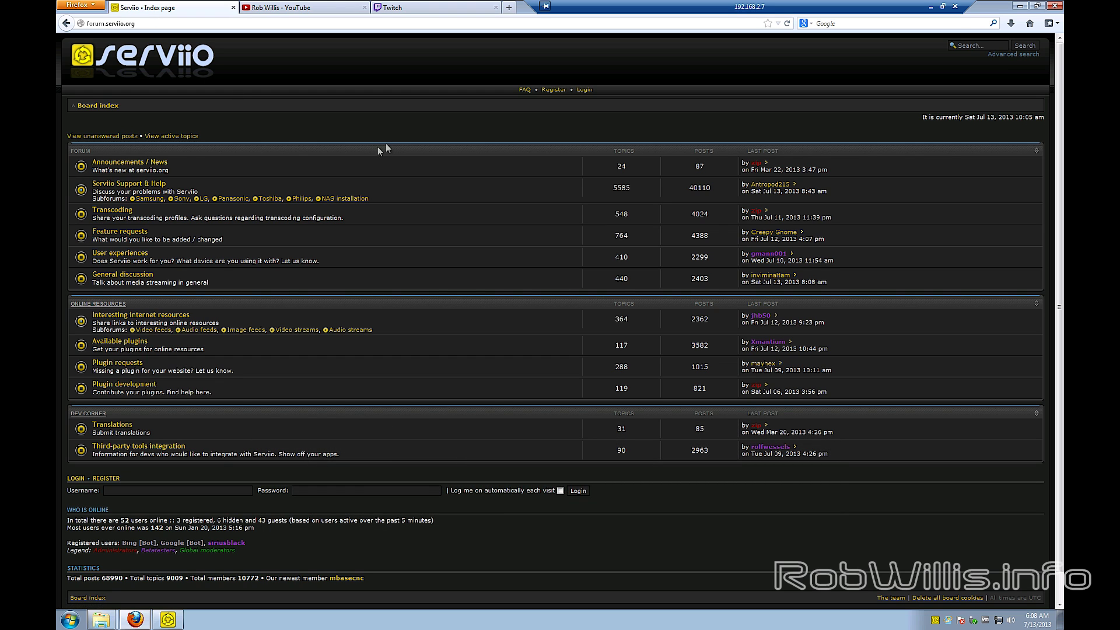
left_click(129, 344)
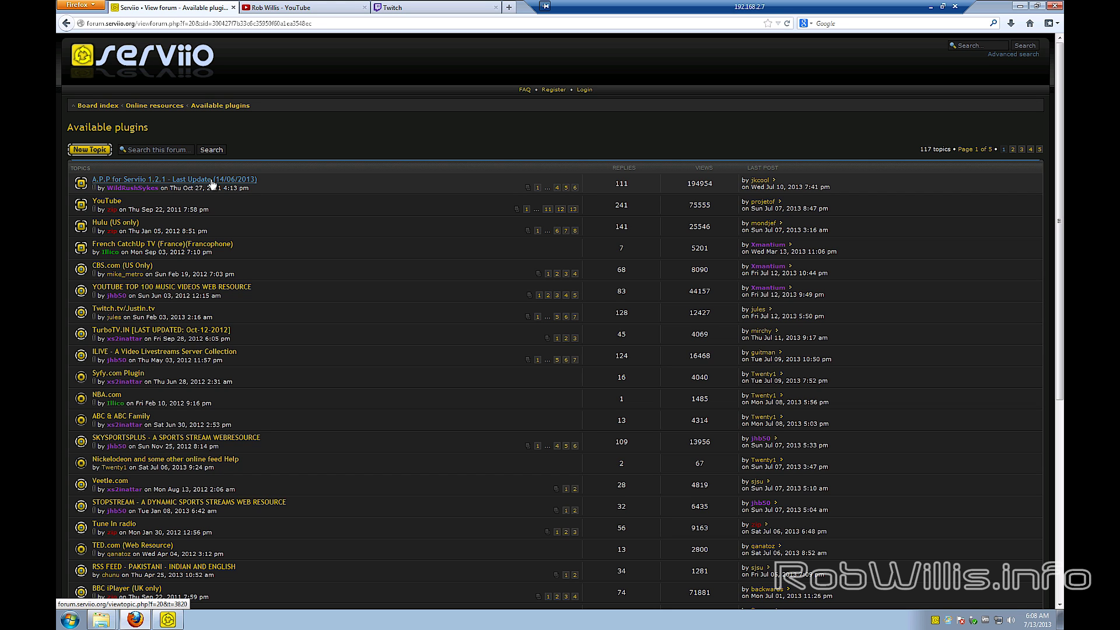
left_click(211, 181)
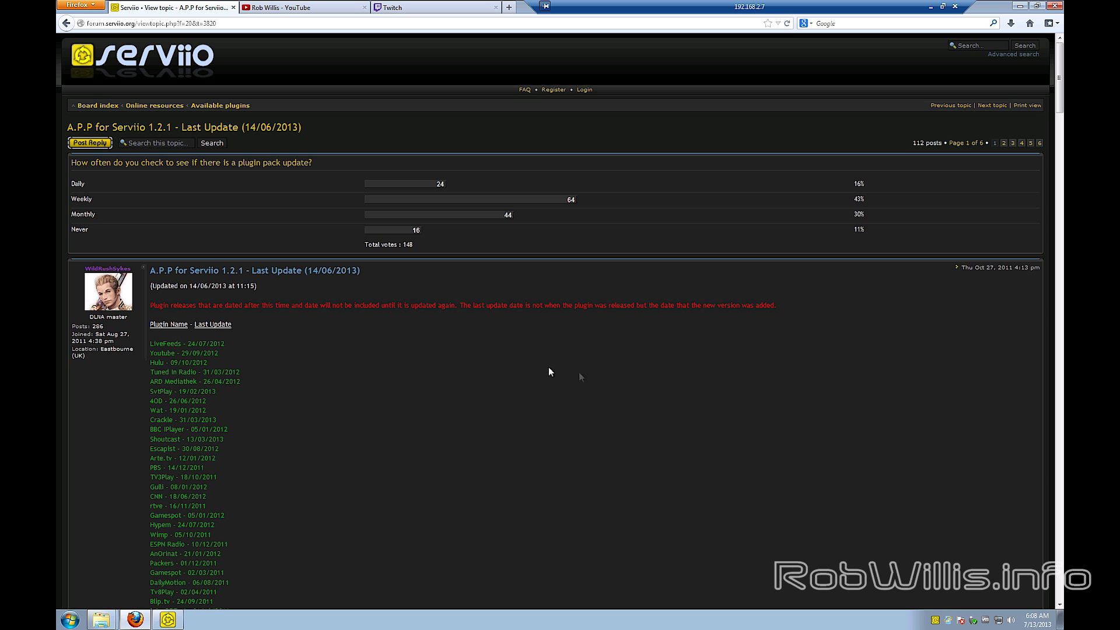
Find the plugin pack zip attached to the first post and check for it among the browser's recent downloads
scroll(624, 418, "down", 5)
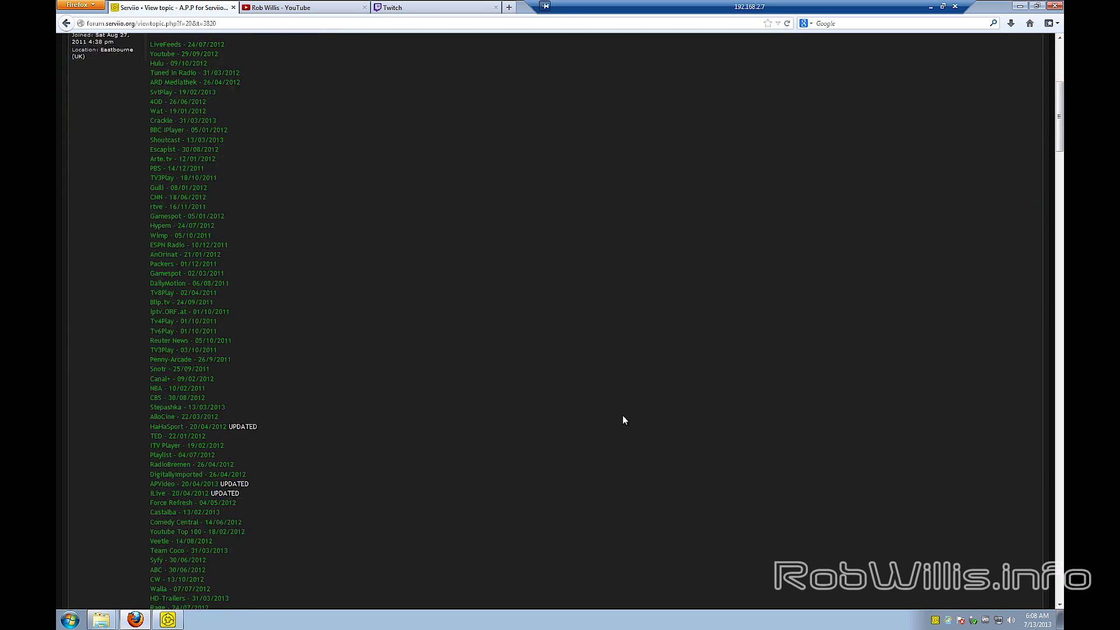
scroll(623, 417, "down", 8)
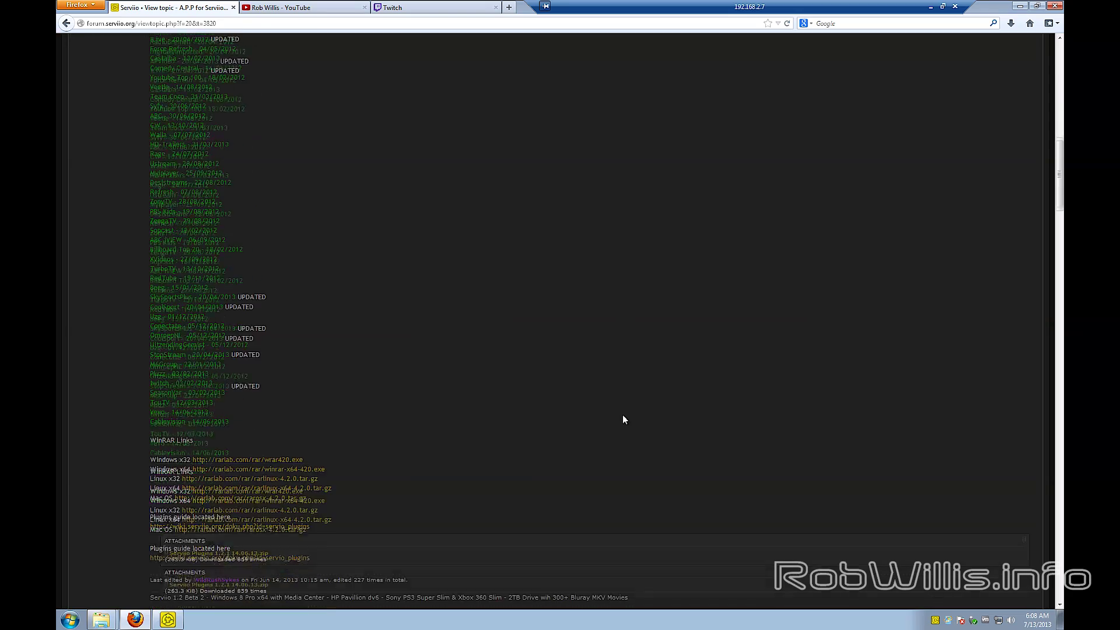
scroll(623, 419, "down", 15)
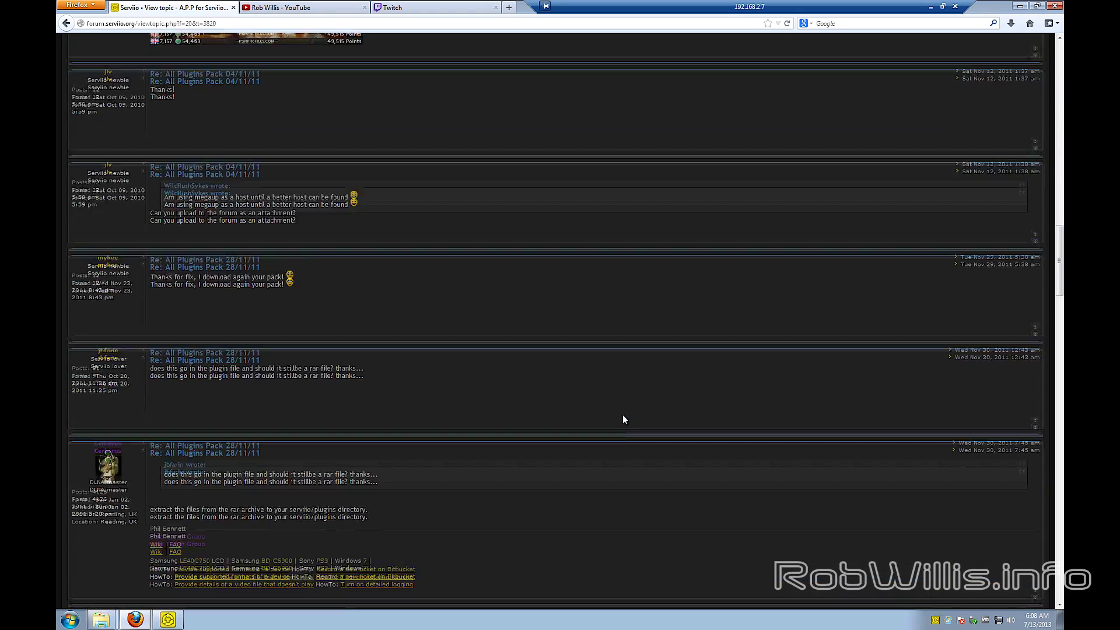
scroll(675, 370, "up", 4)
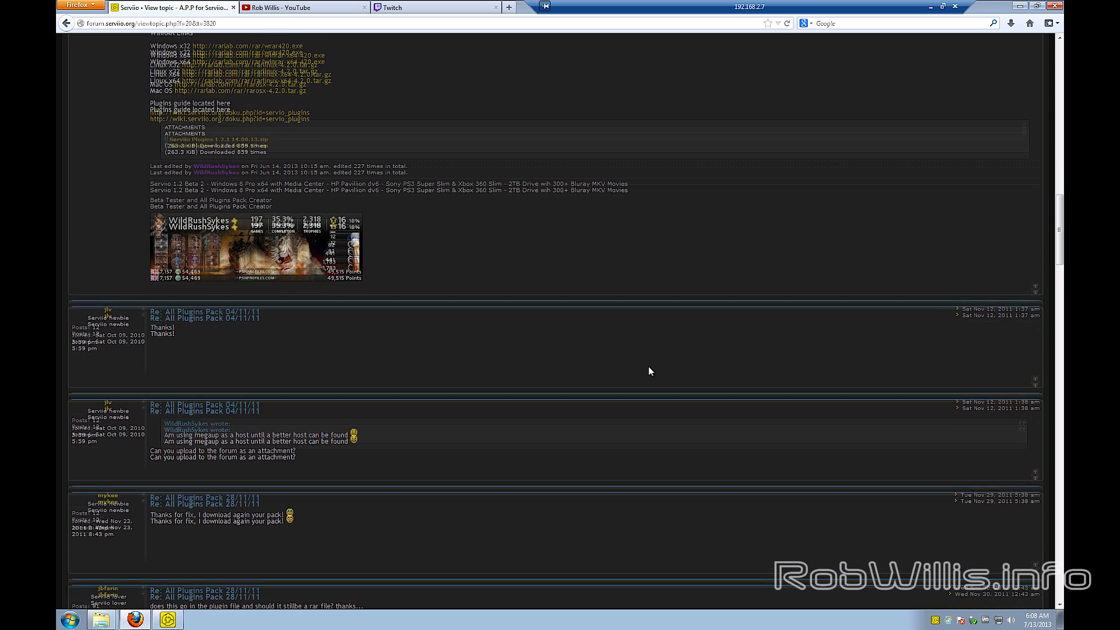
scroll(649, 371, "up", 2)
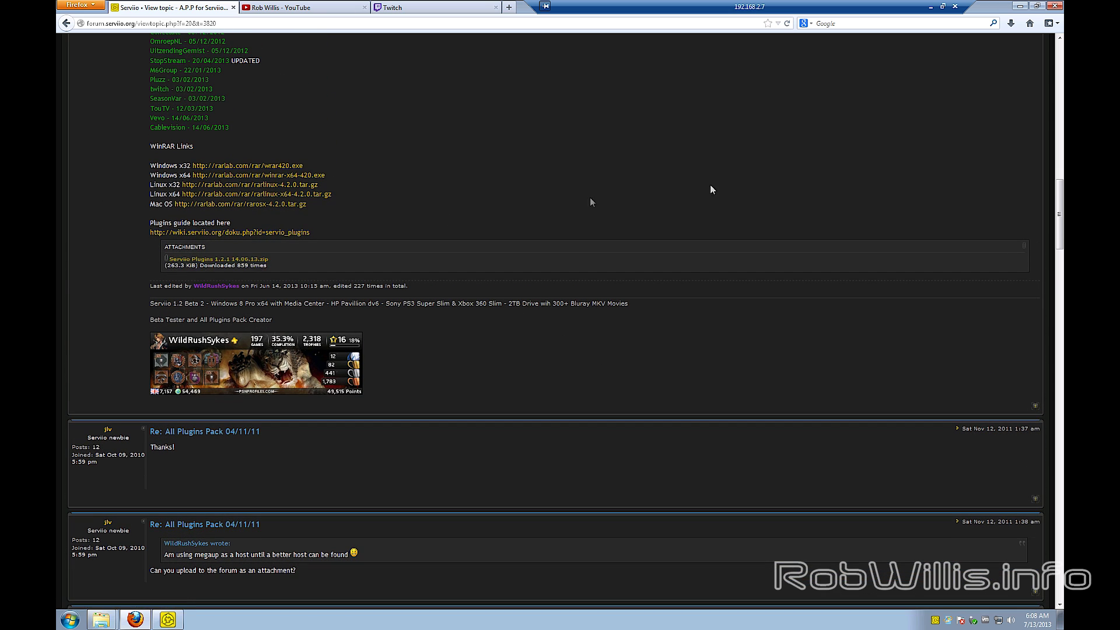
left_click(1011, 27)
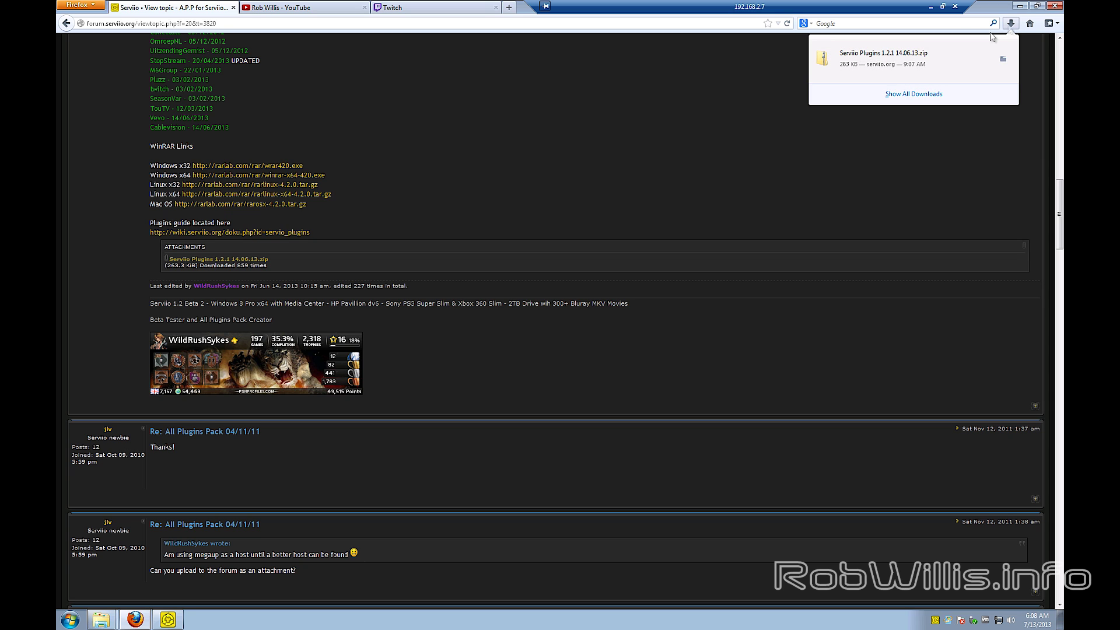
left_click(534, 165)
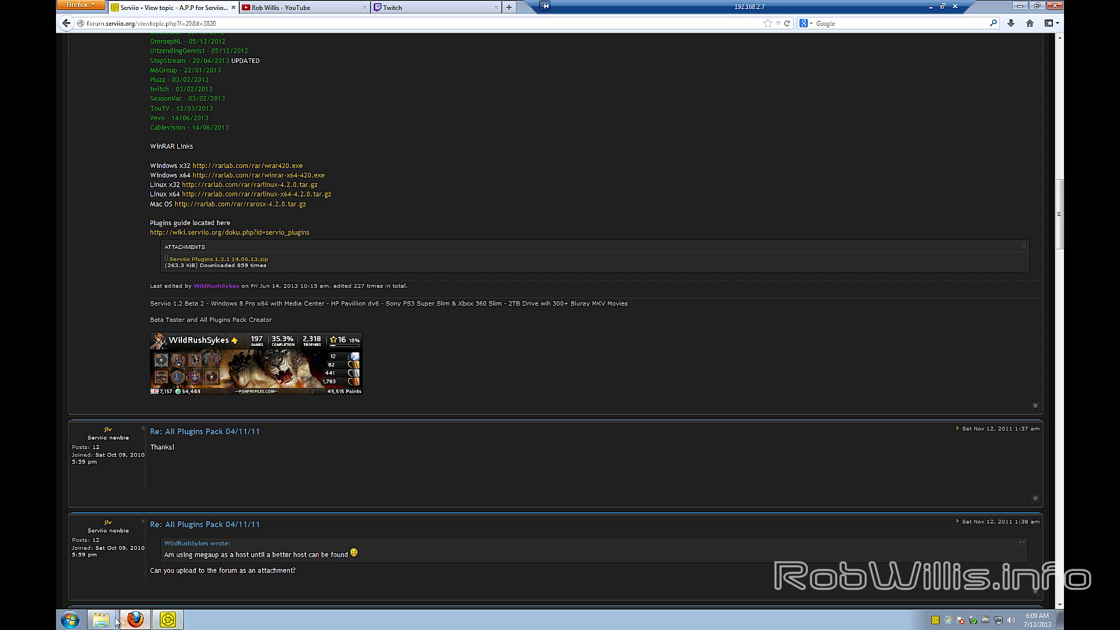
Bring up the downloaded Serviio Plugins 1.2.1 14.06.13 archive and the Serviio plugins folder in Windows Explorer
mouse_move(102, 619)
left_click(109, 578)
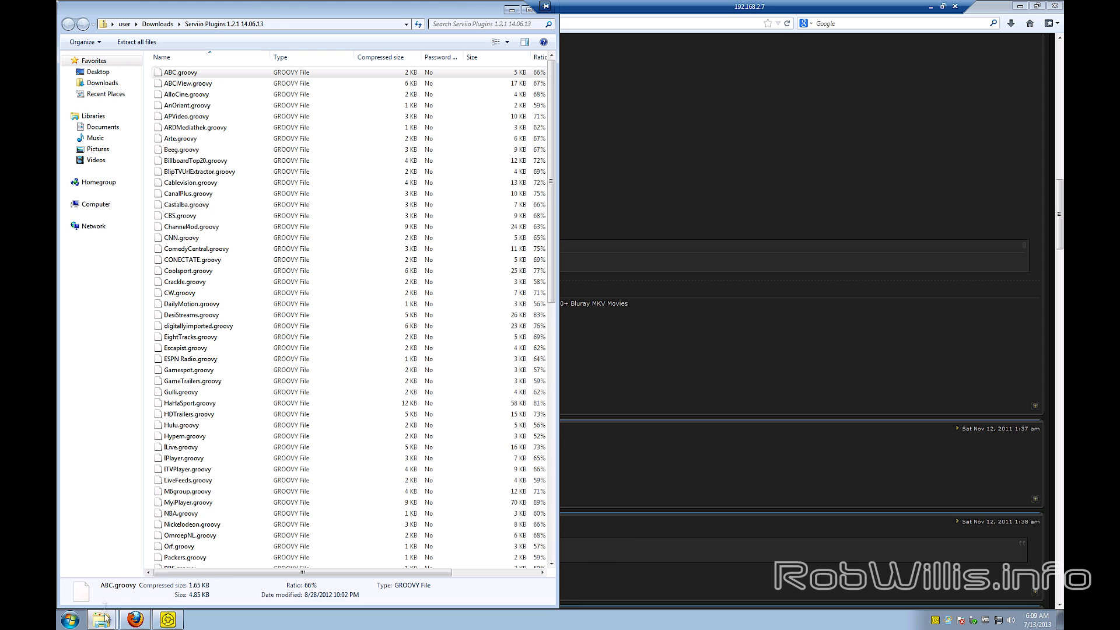
mouse_move(102, 619)
left_click(113, 596)
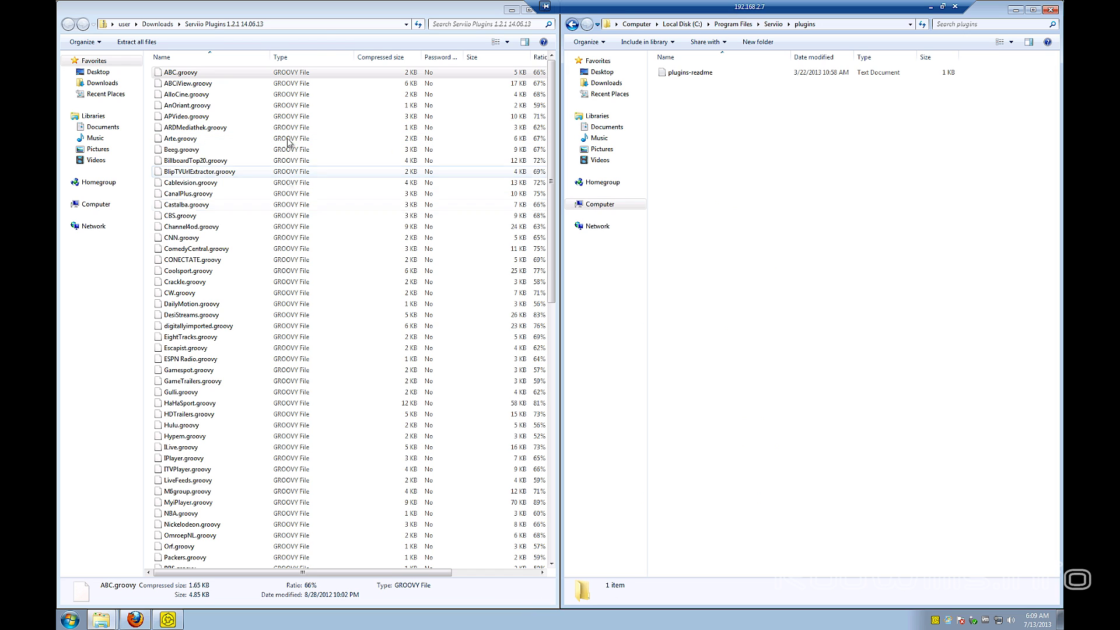
Examine the archive's full path and locate the Youtube.groovy and twitch.groovy plugins in its file list
left_click(325, 26)
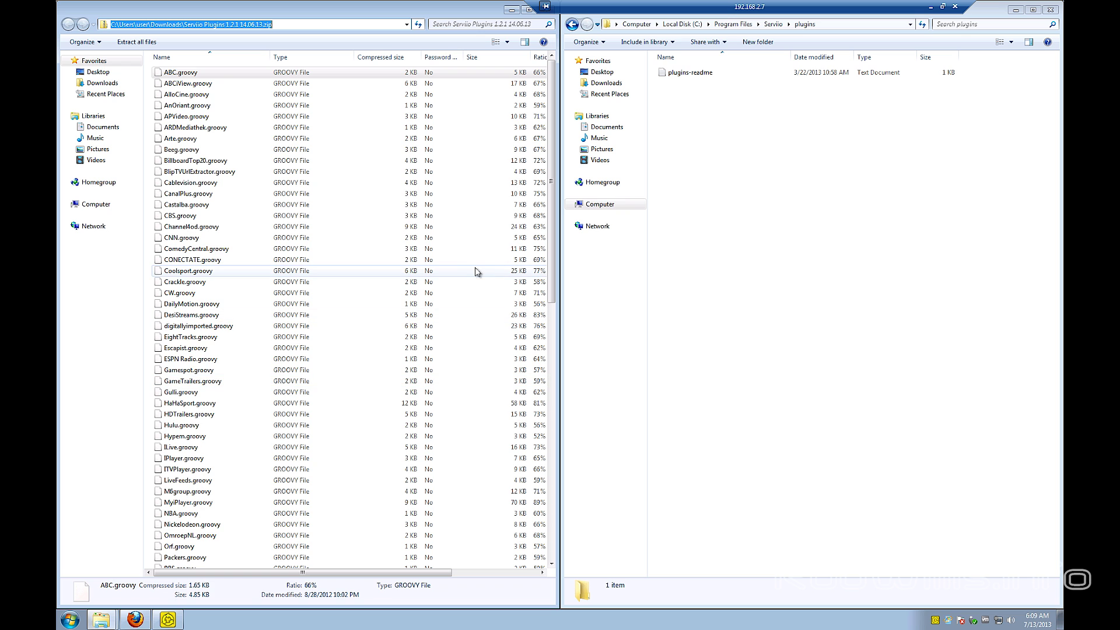
left_click(225, 242)
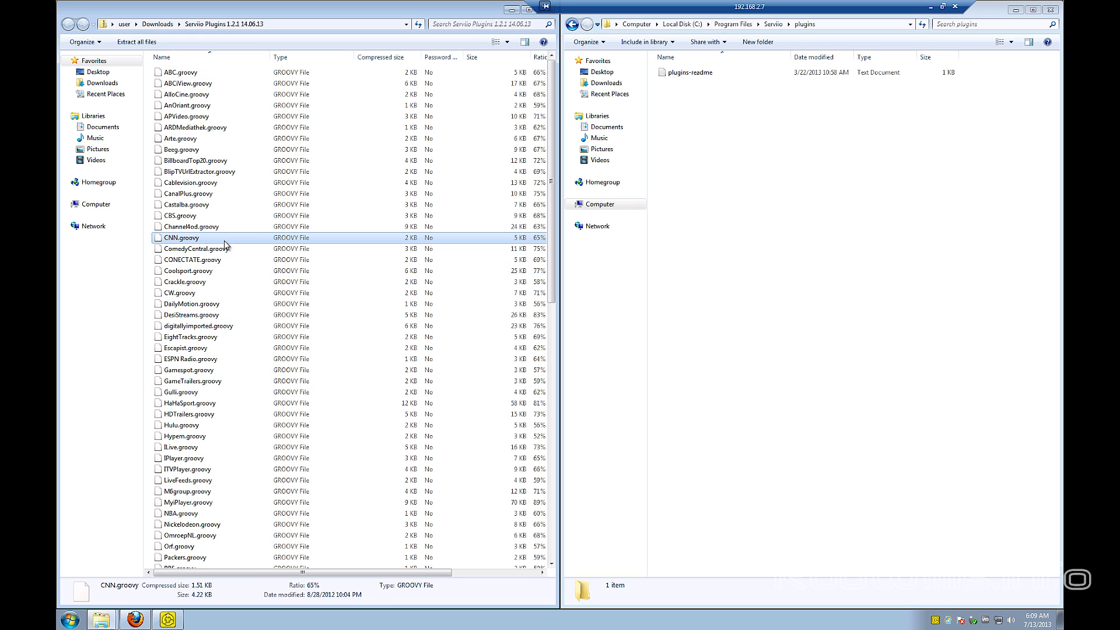
key("y")
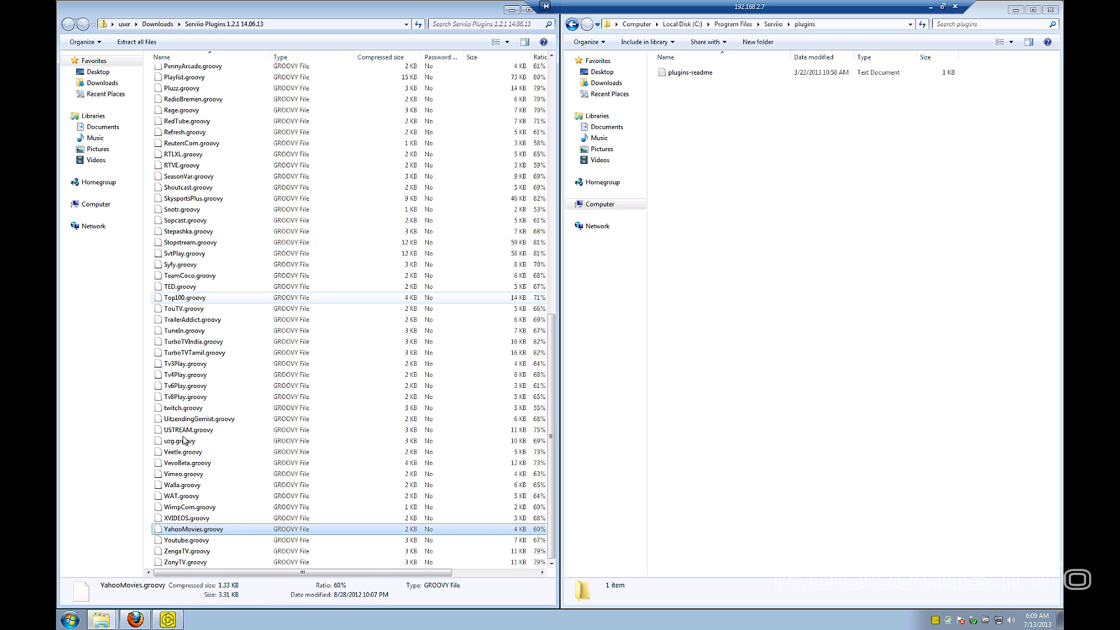
left_click(190, 542)
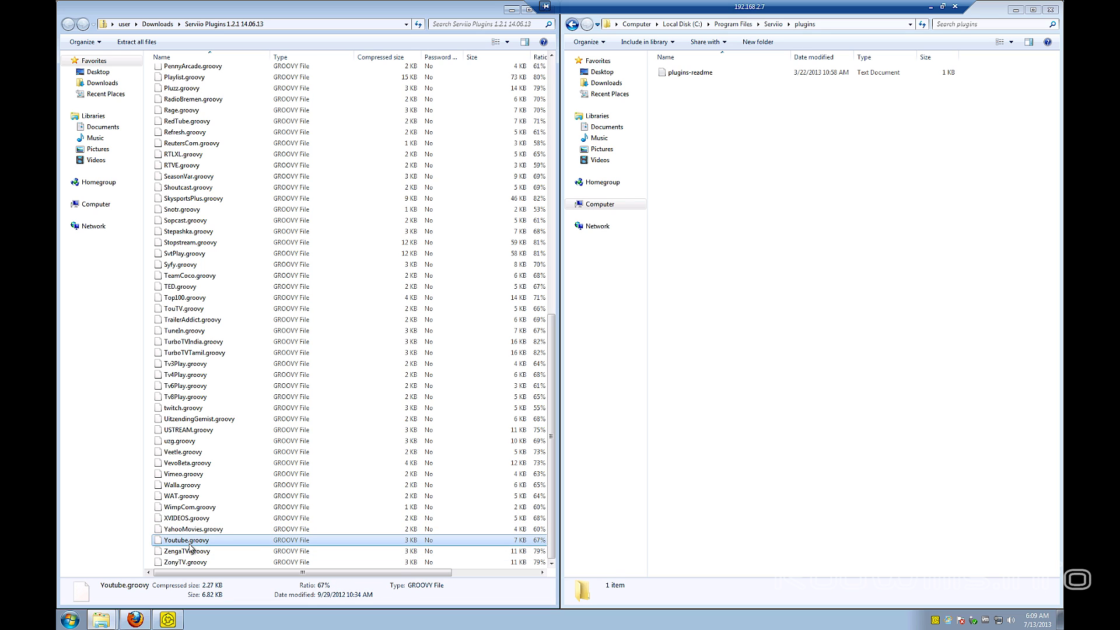
key("t")
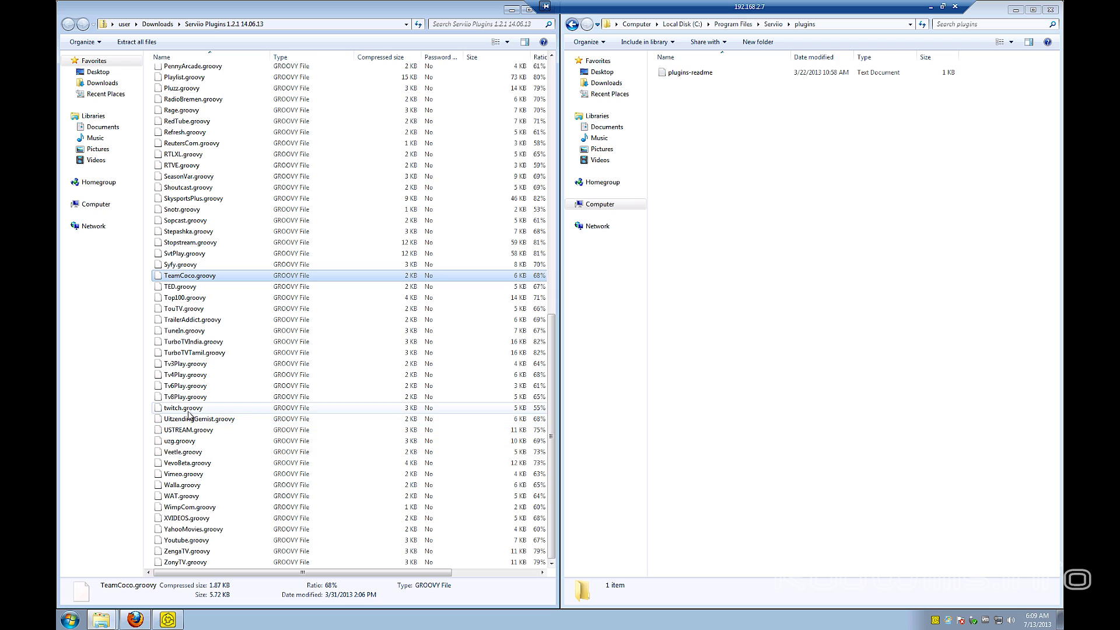
left_click(189, 410)
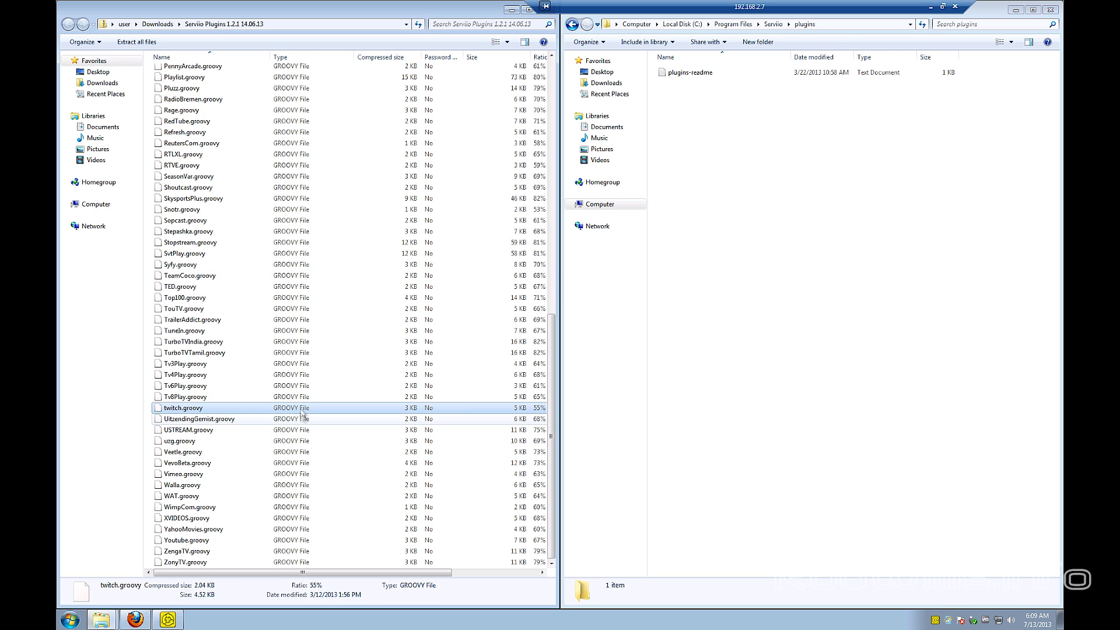
Copy all plugin files from the archive into C:\Program Files\Serviio\plugins
key("ctrl+a")
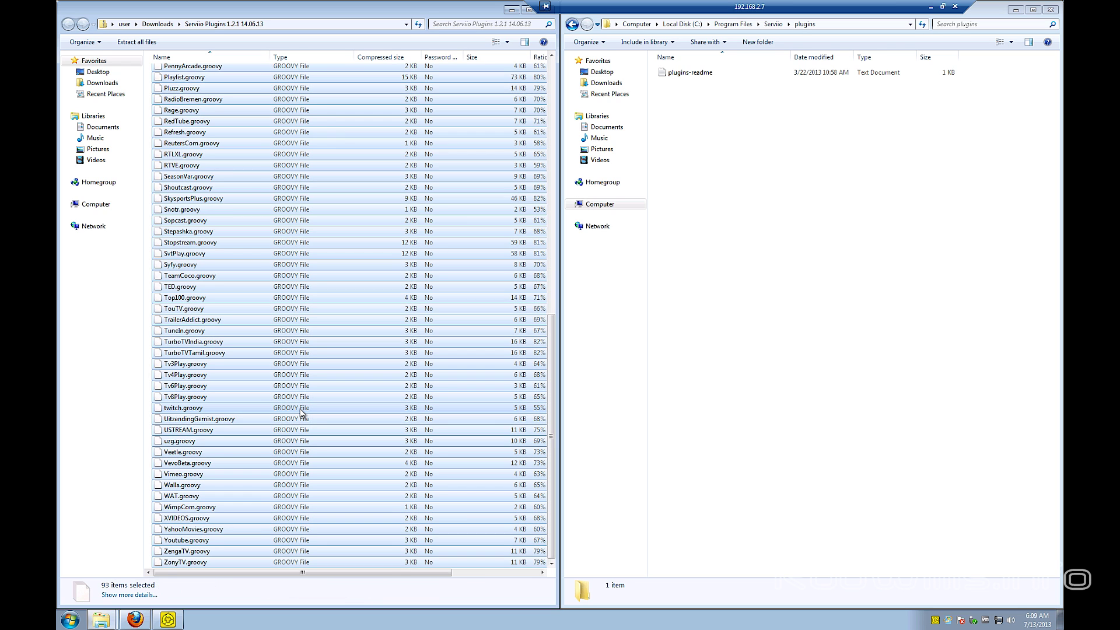
left_click(779, 258)
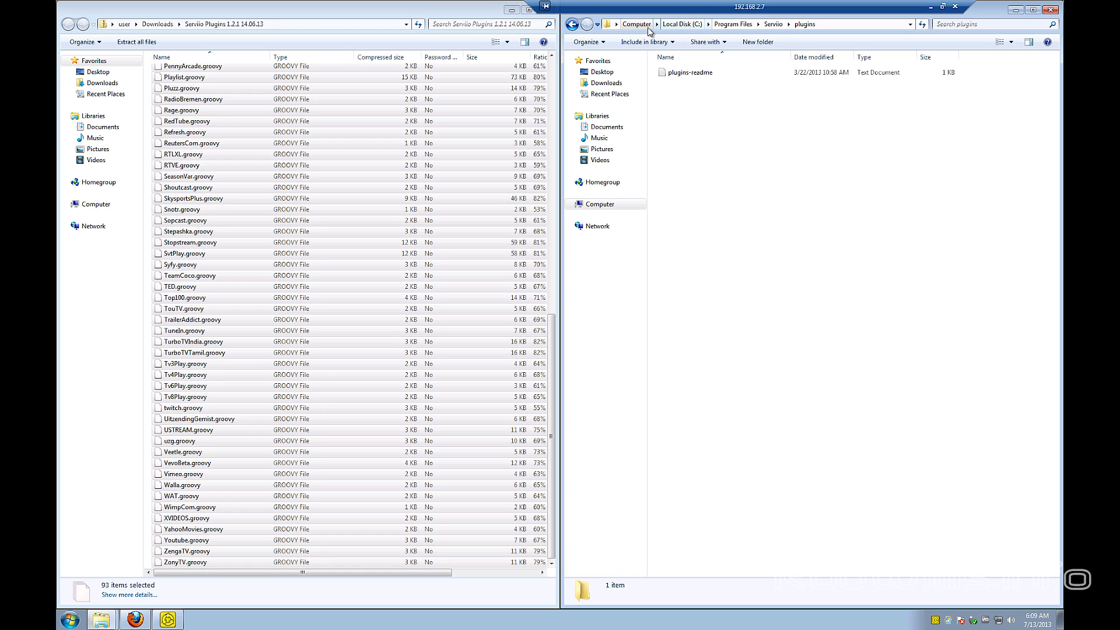
left_click(838, 25)
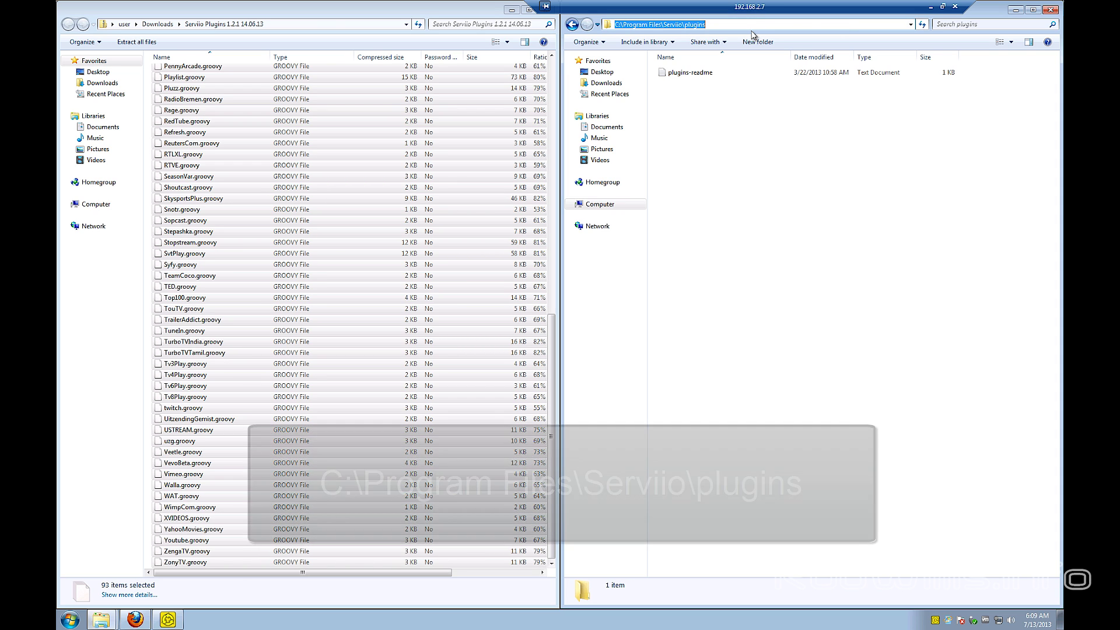
left_click(722, 191)
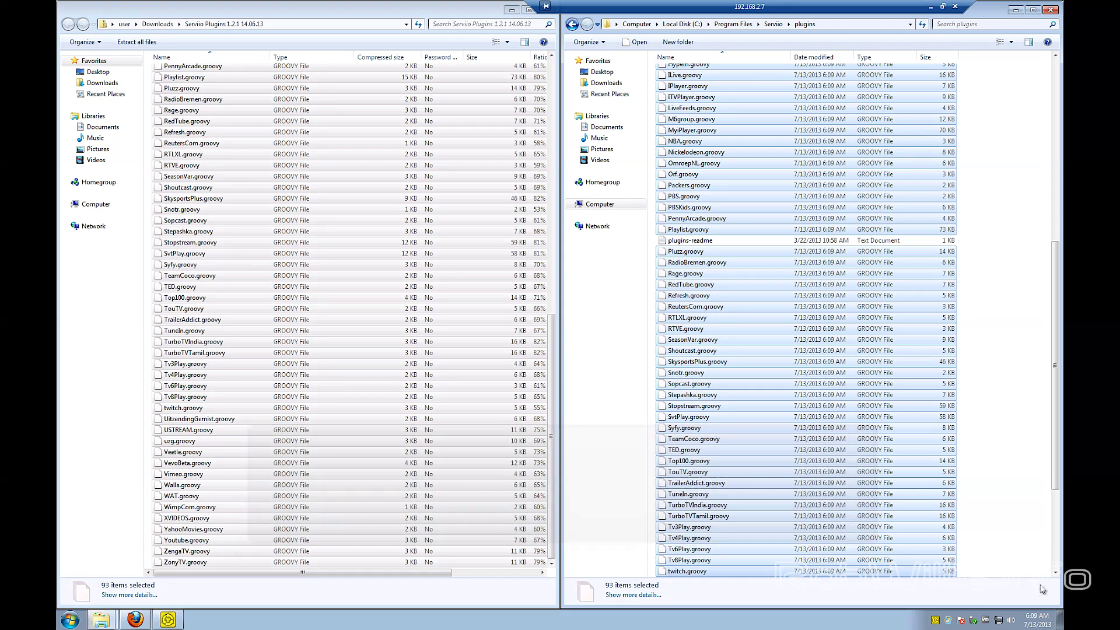
Clear the desktop, switch to the Serviio console and show the library's online sources
left_click(1061, 619)
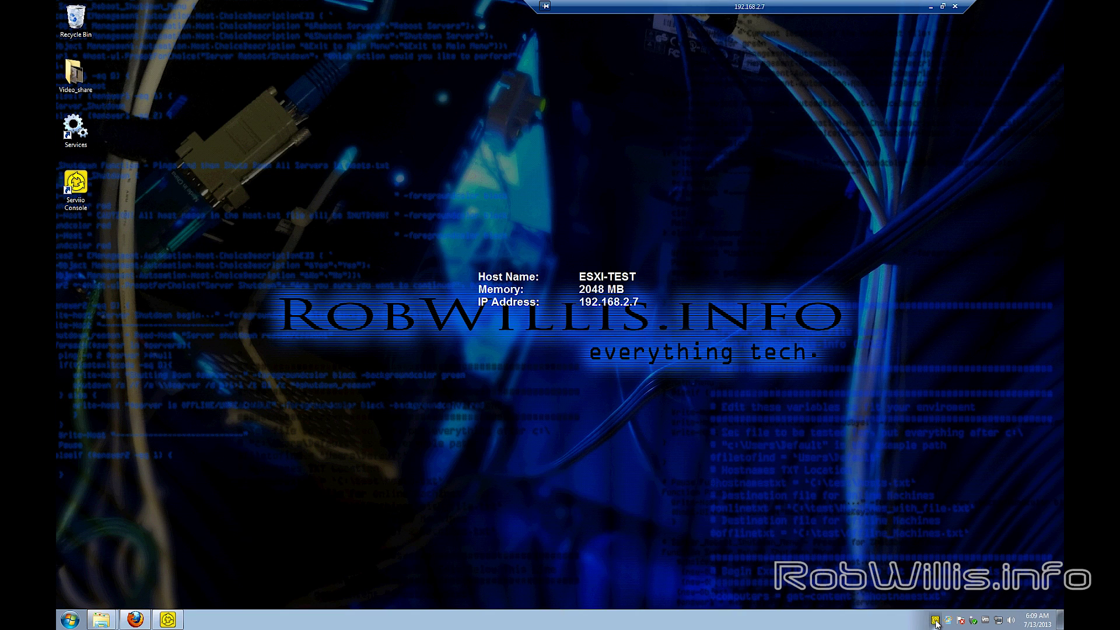
left_click(179, 618)
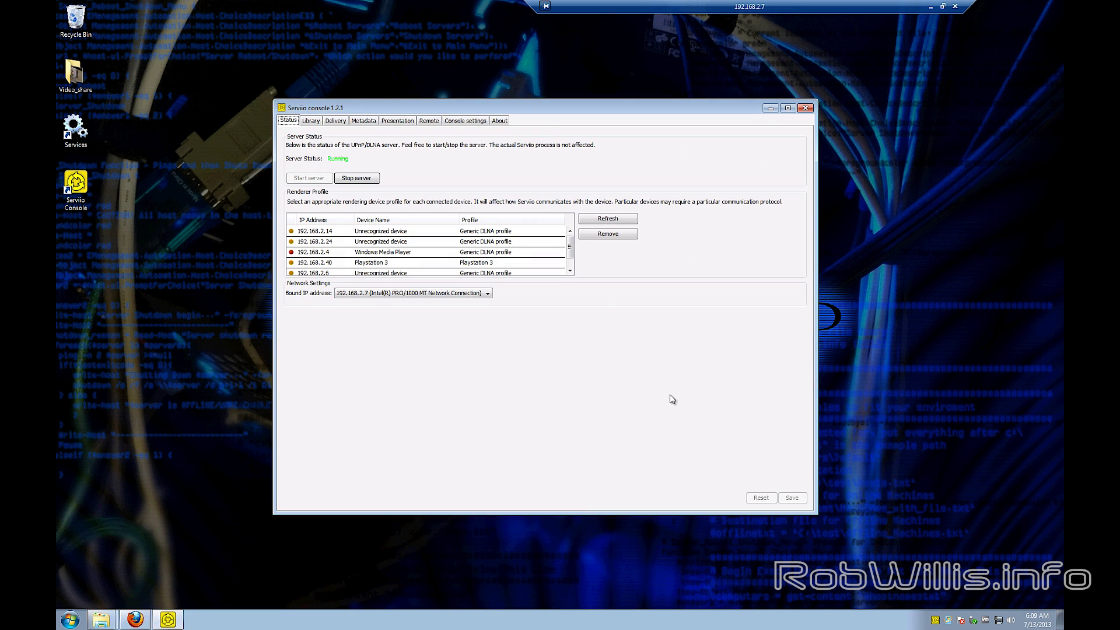
left_click(314, 124)
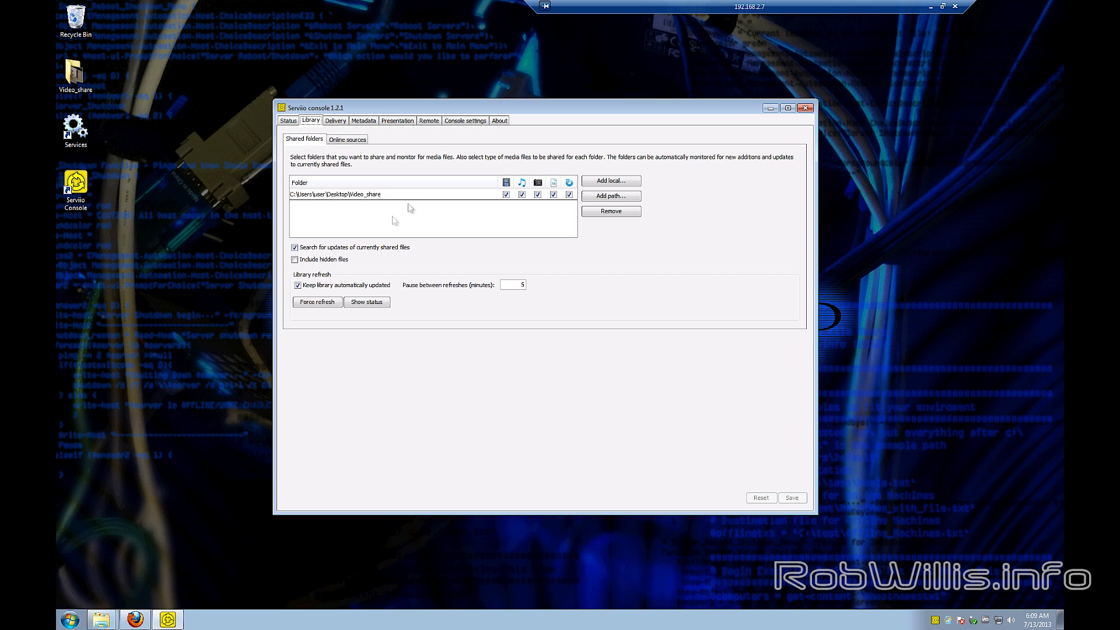
left_click(346, 140)
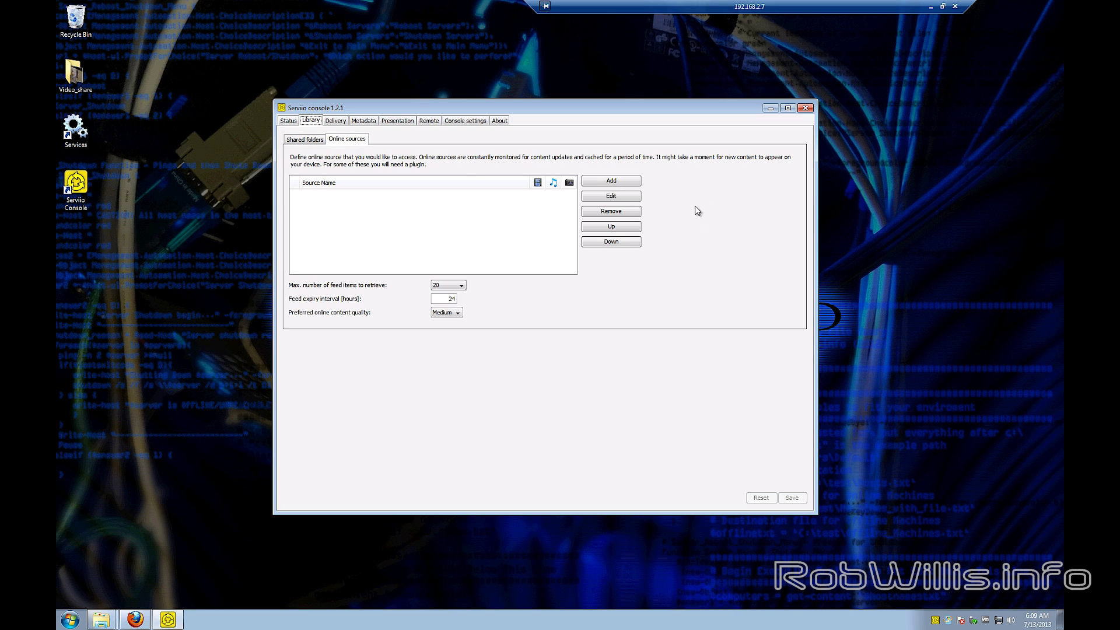
Start a new online source with Online RSS/Atom feed as its source type
left_click(628, 182)
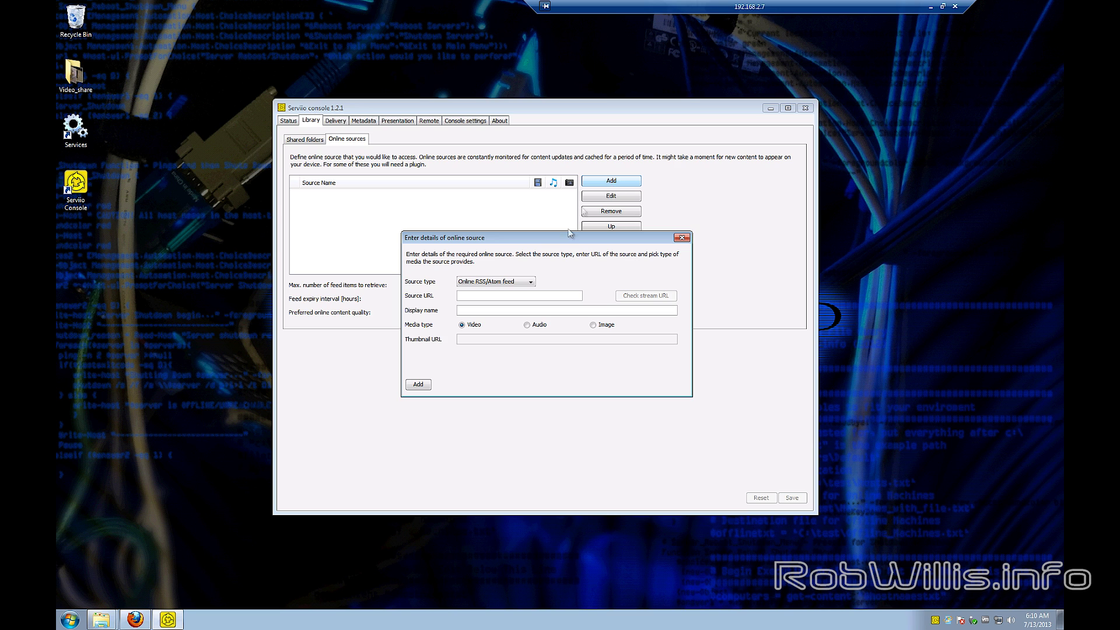
left_click(530, 282)
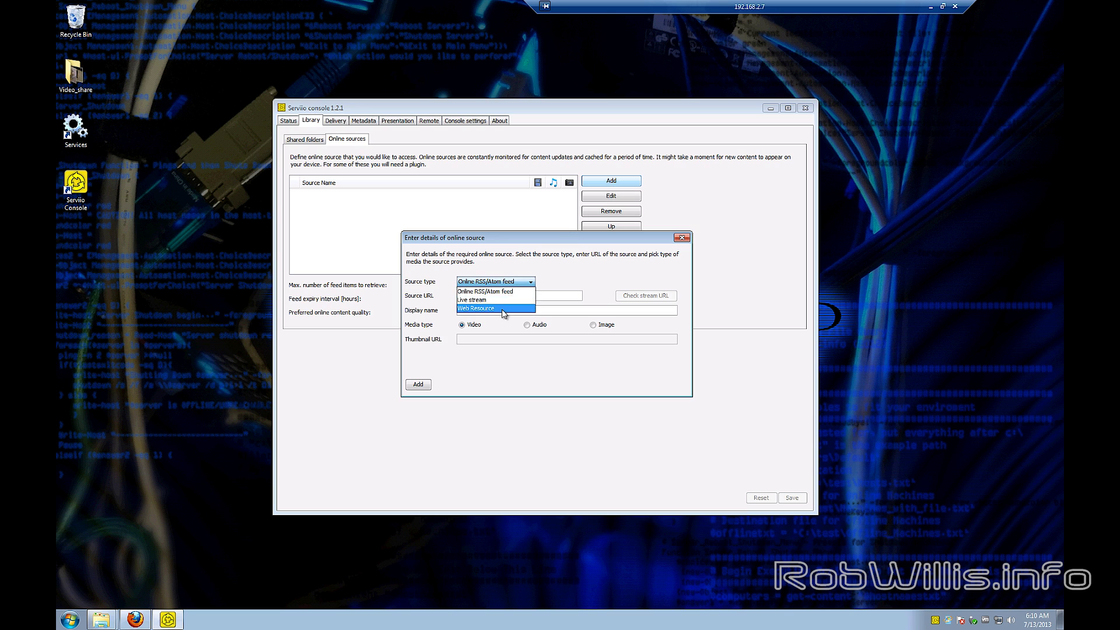
left_click(490, 291)
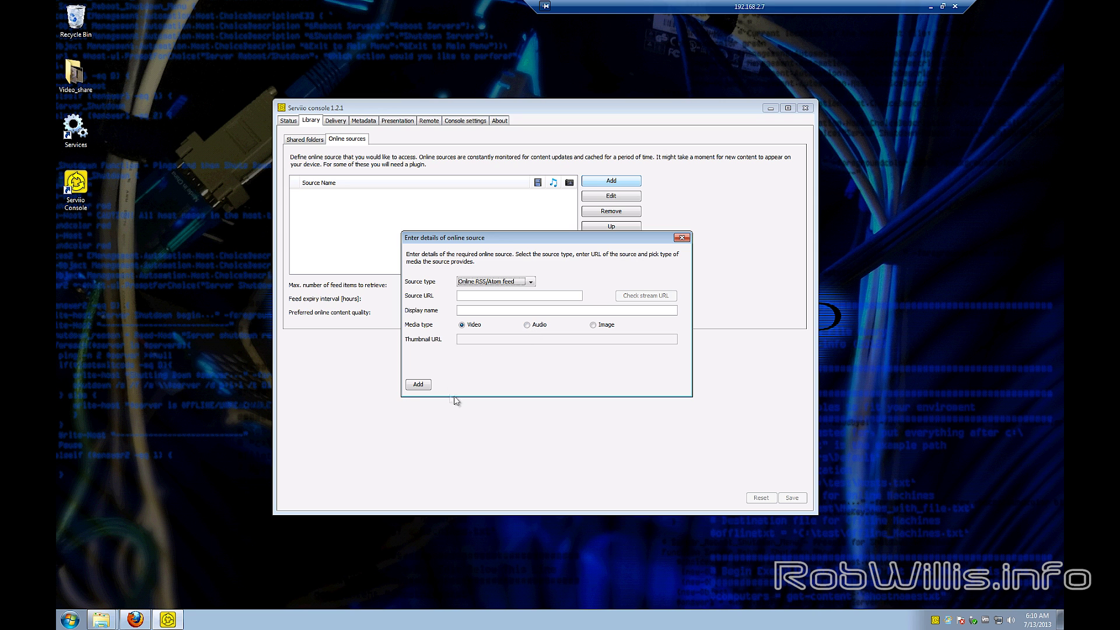
In Firefox, open the RSS feed of the YouTube channel's uploads and copy the feed's address
left_click(135, 620)
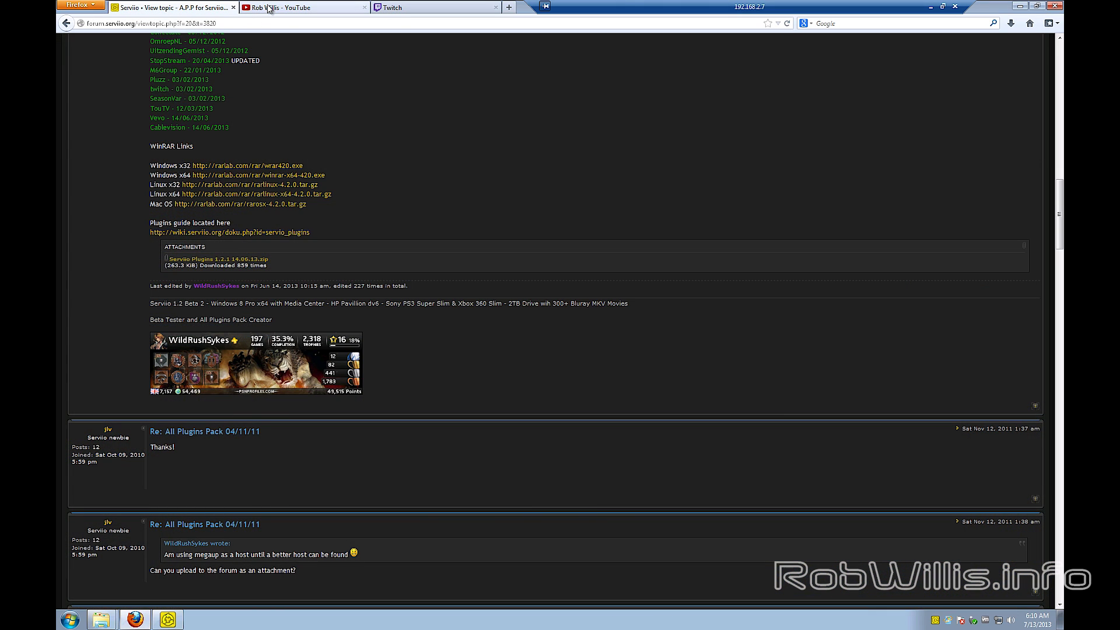
left_click(270, 7)
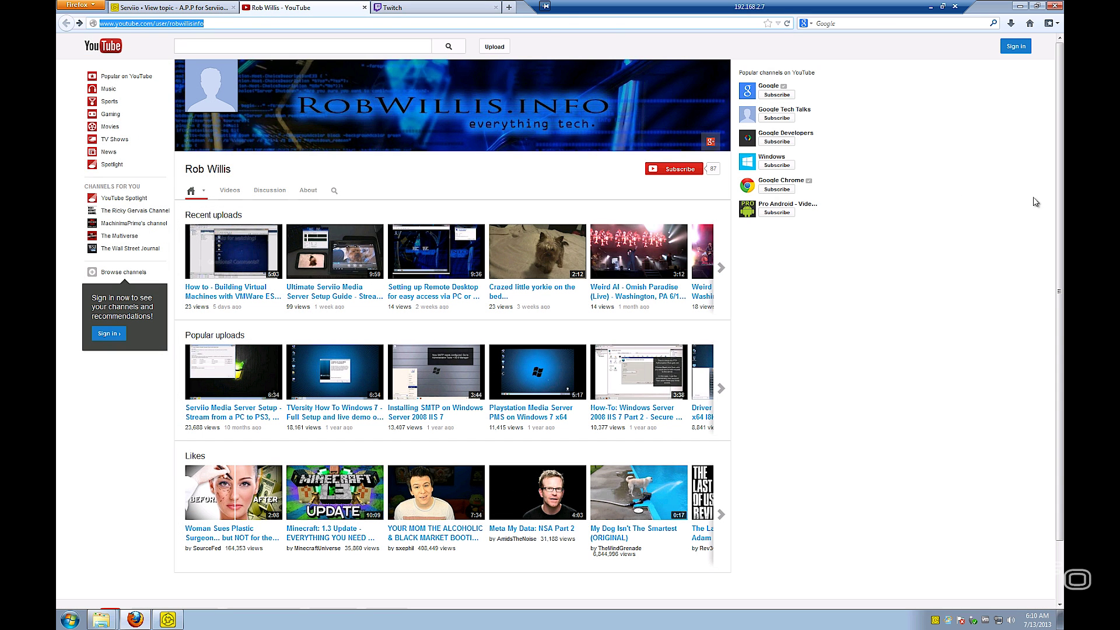
left_click(1056, 24)
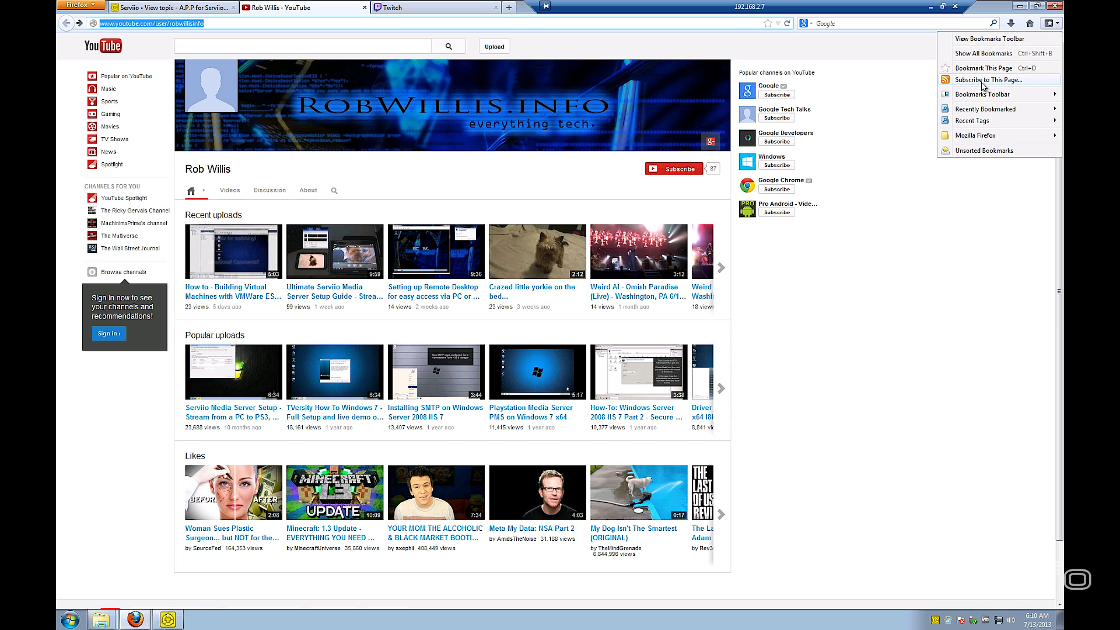
left_click(1001, 82)
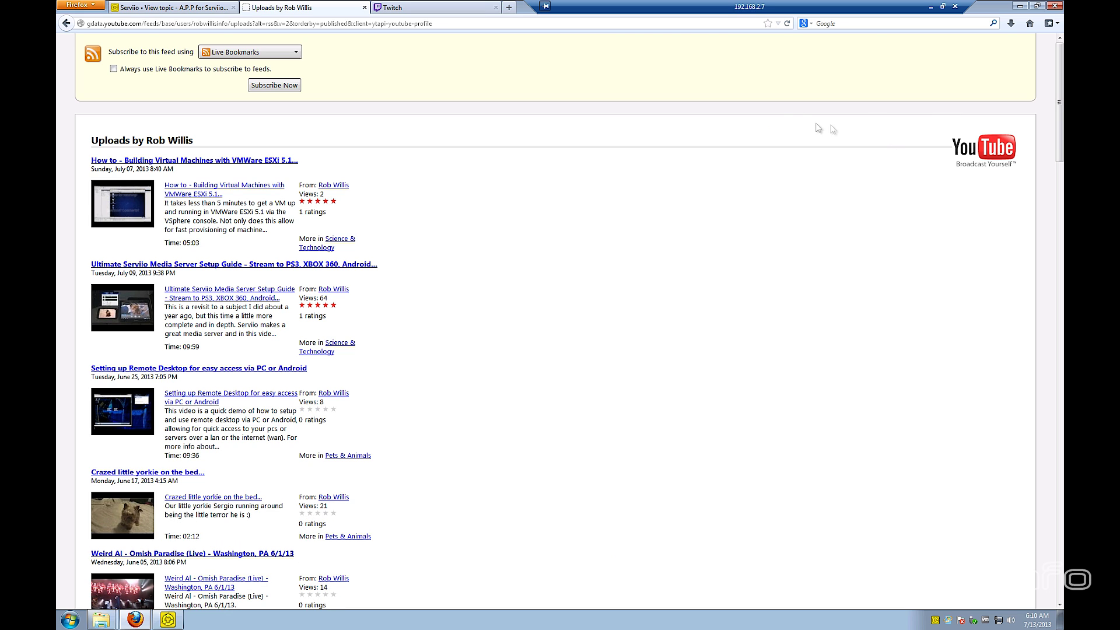
left_click(480, 23)
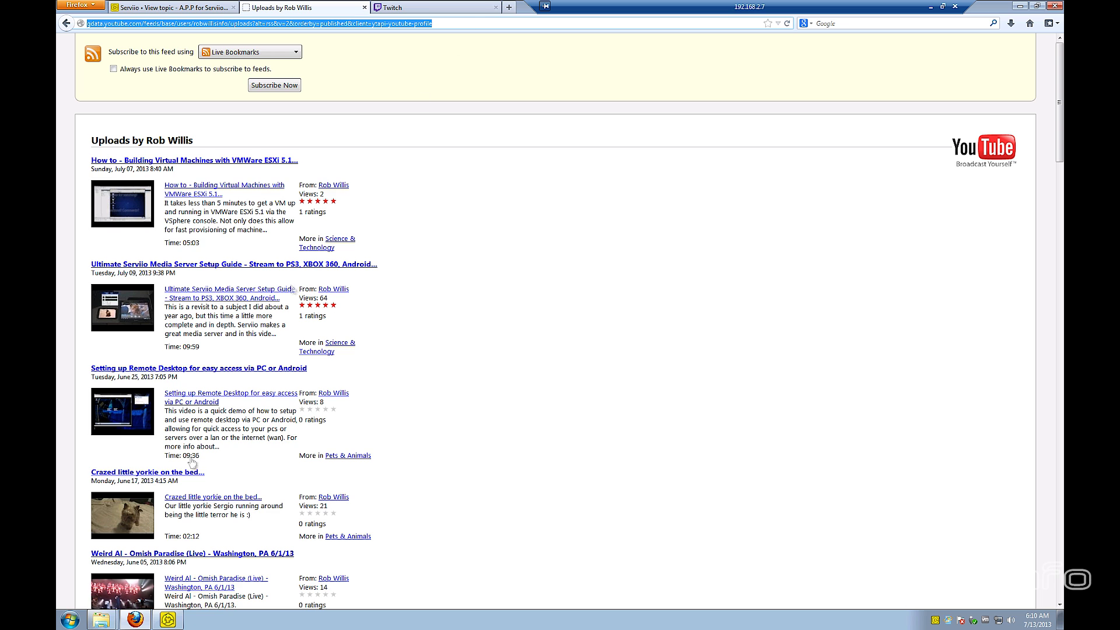
In the Serviio console, add the feed with the copied address as source URL, display name RobWillis.info and media type Video
left_click(167, 621)
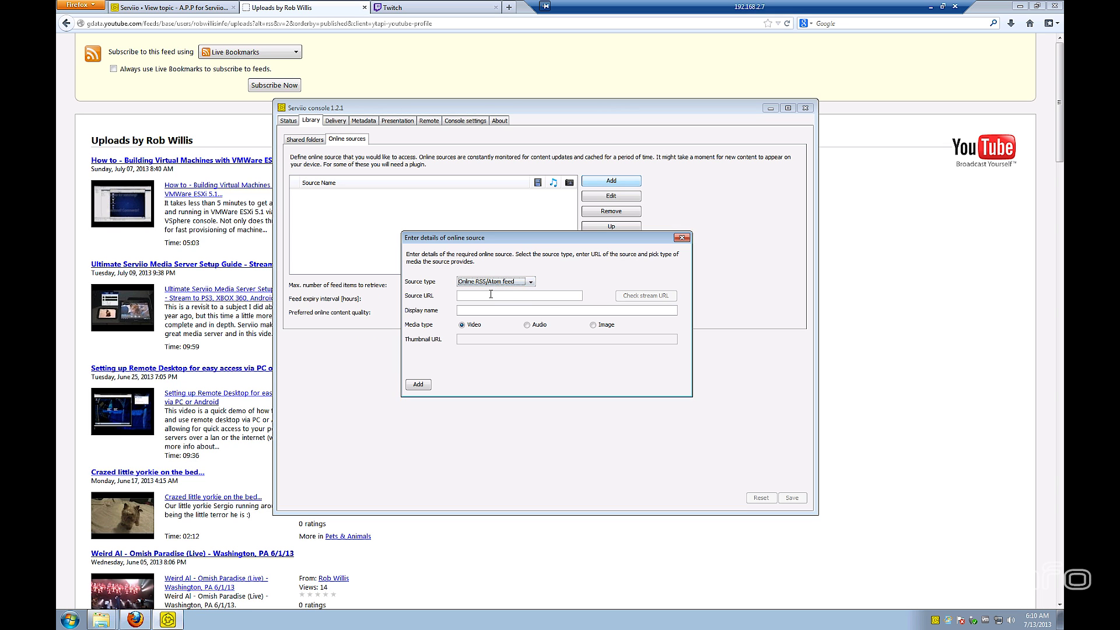
left_click(490, 294)
key("ctrl+v")
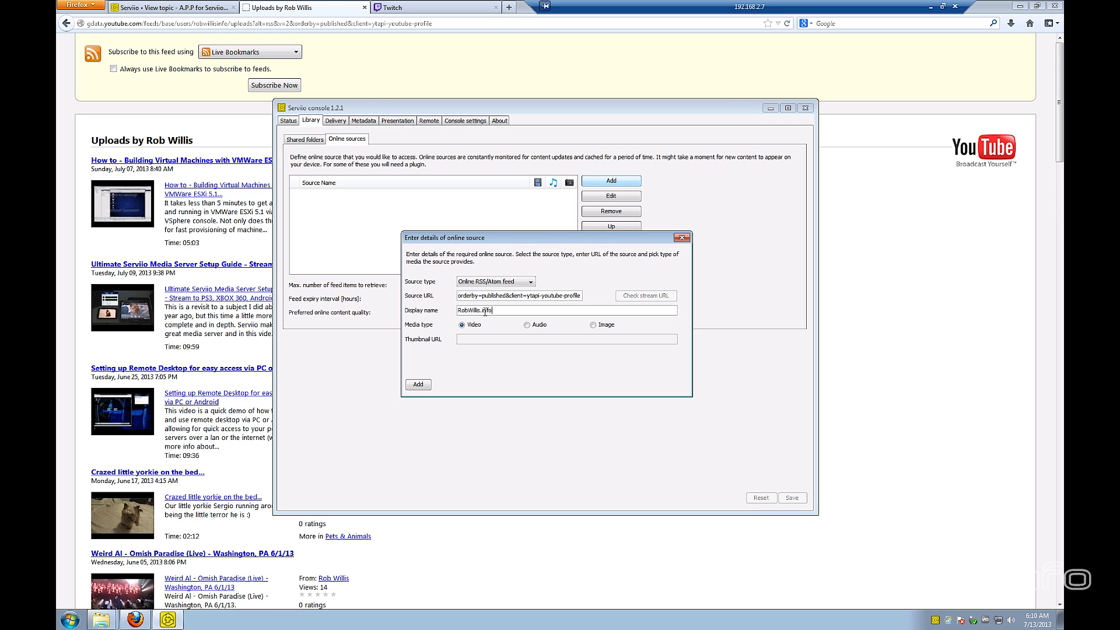
left_click(418, 384)
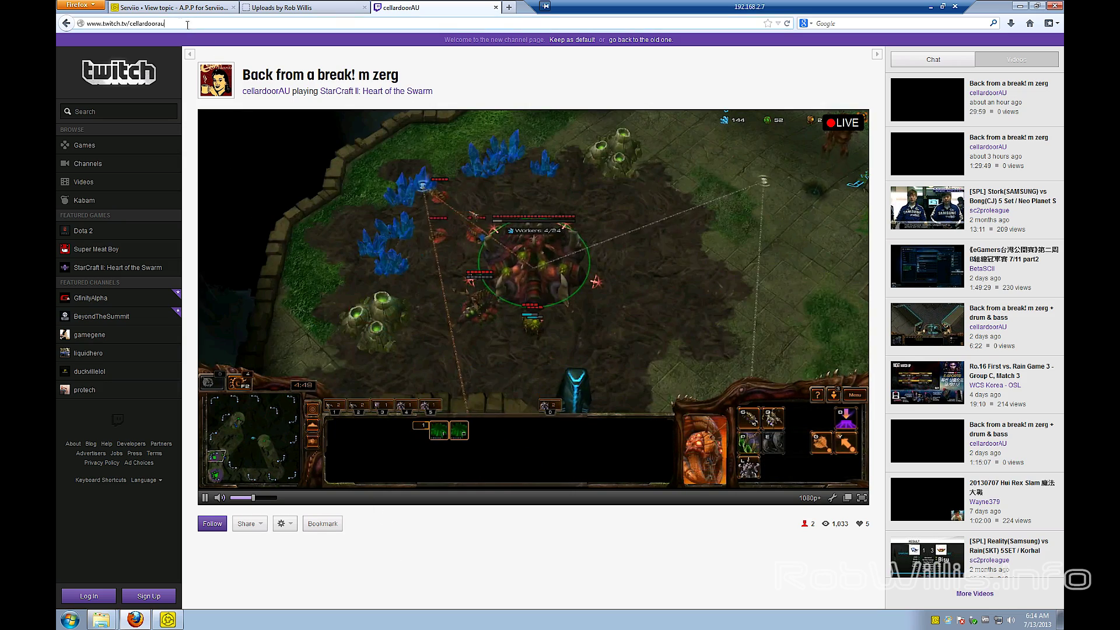
left_click_drag(188, 24, 88, 21)
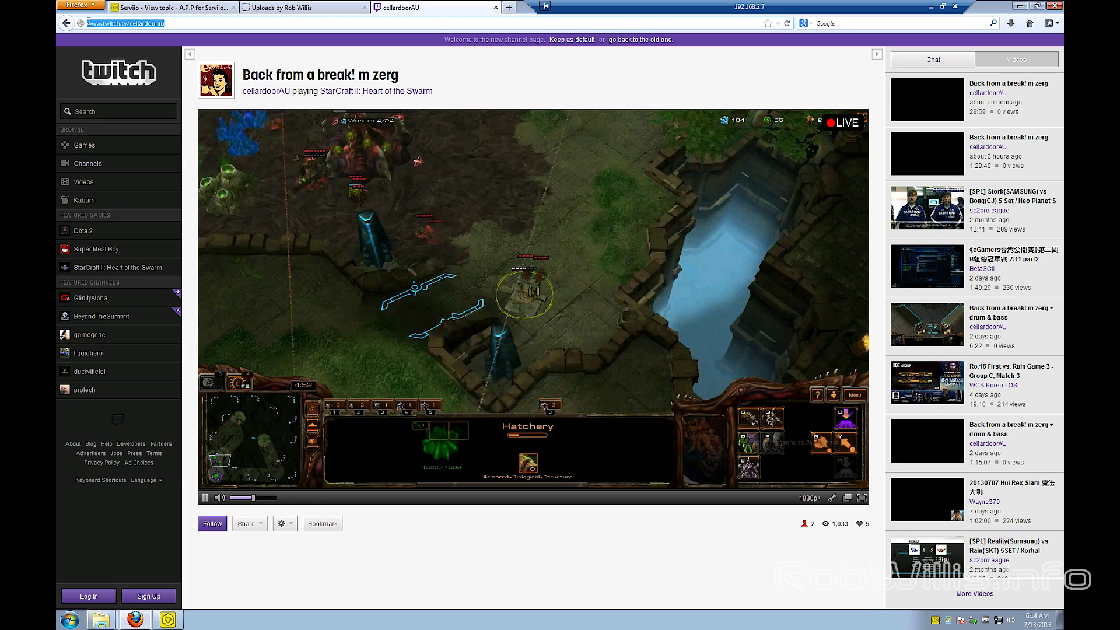
right_click(87, 21)
left_click(114, 56)
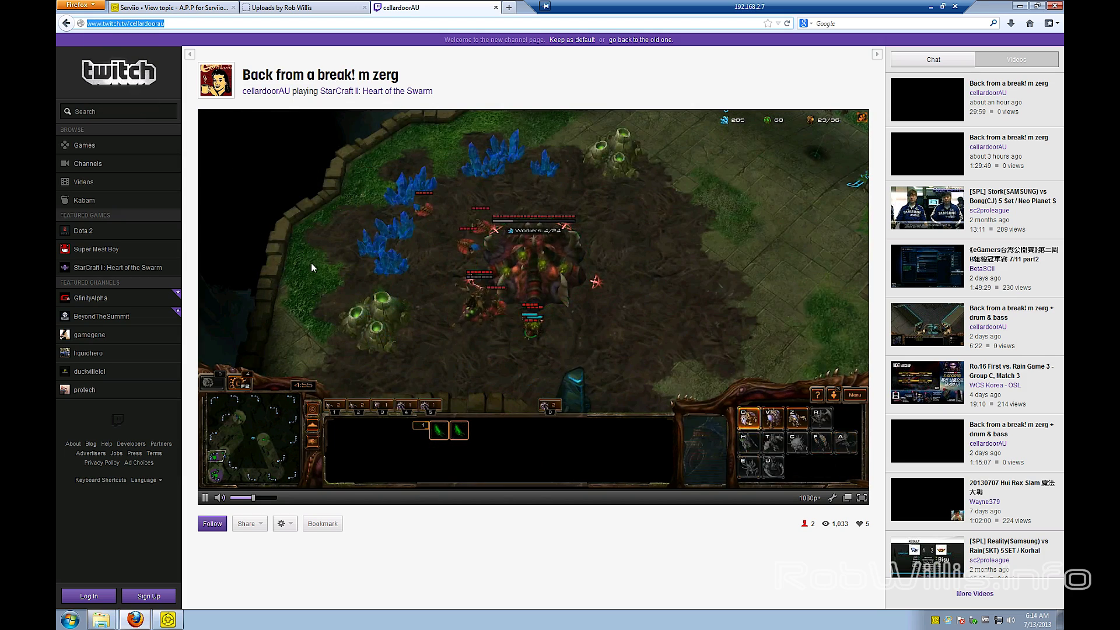
left_click(1017, 6)
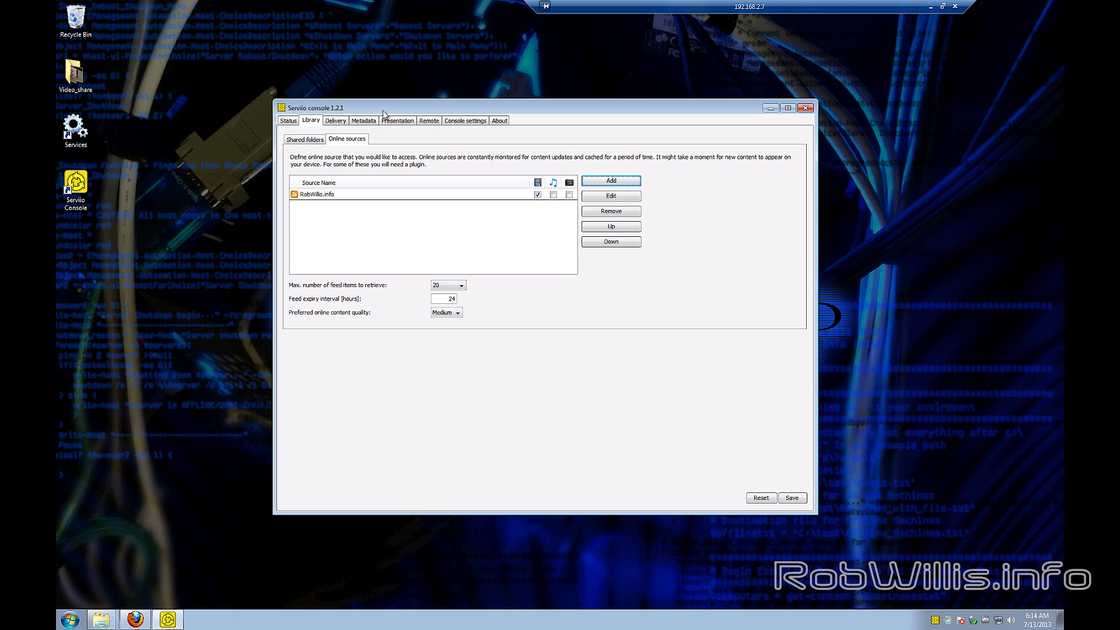
Add a Web Resource source with the copied Twitch address, display name Twitch.tv Stream and media type Video, and save the library settings
left_click(612, 181)
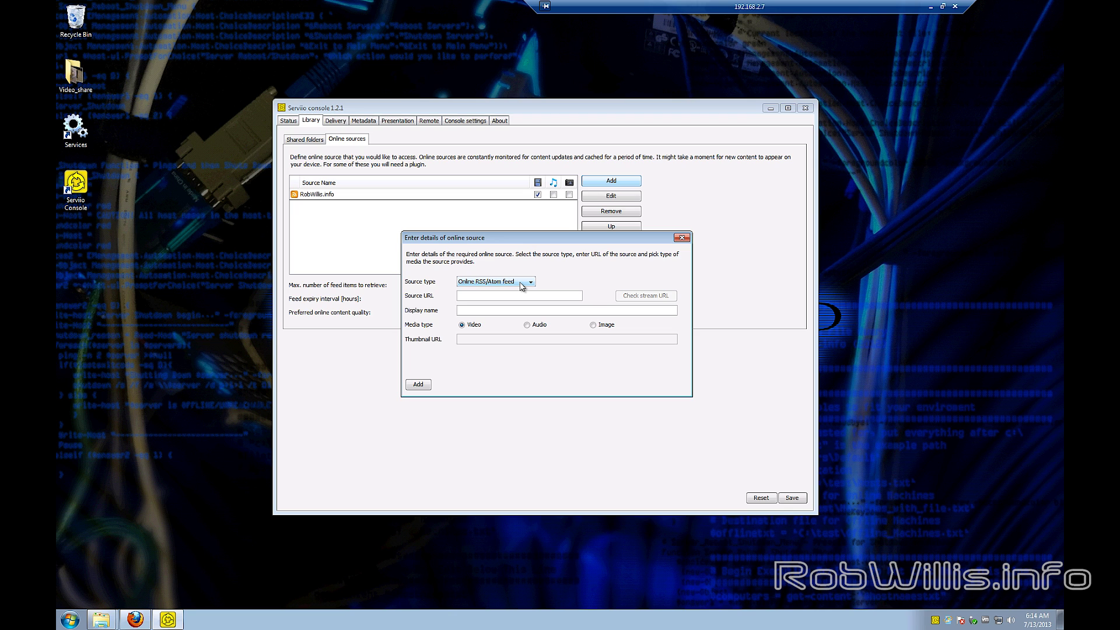
left_click(522, 283)
left_click(475, 308)
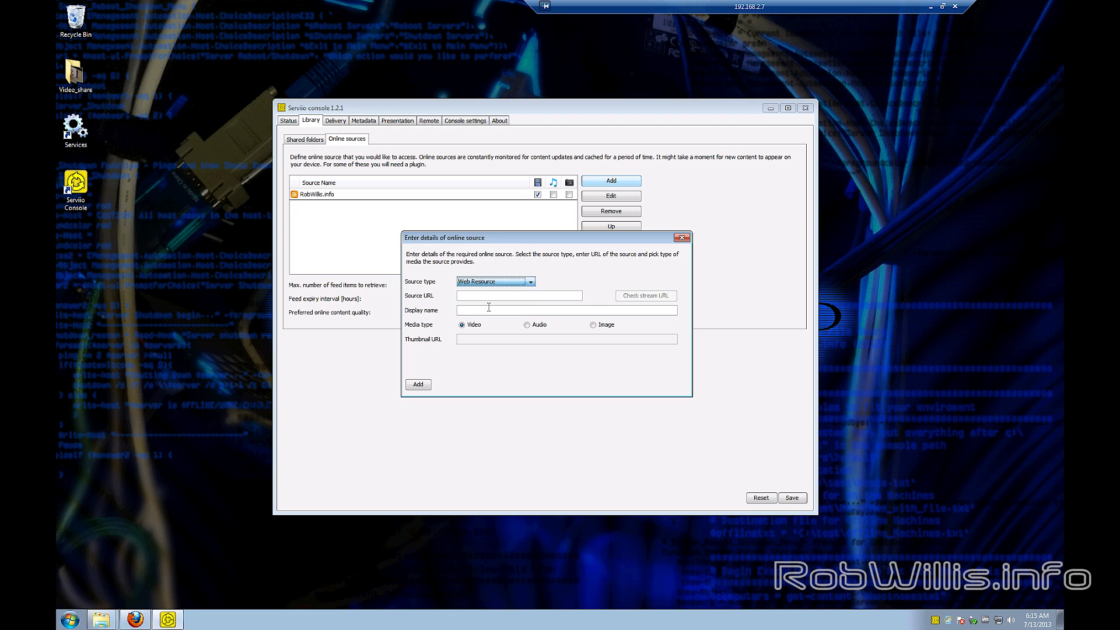
left_click(489, 295)
right_click(489, 296)
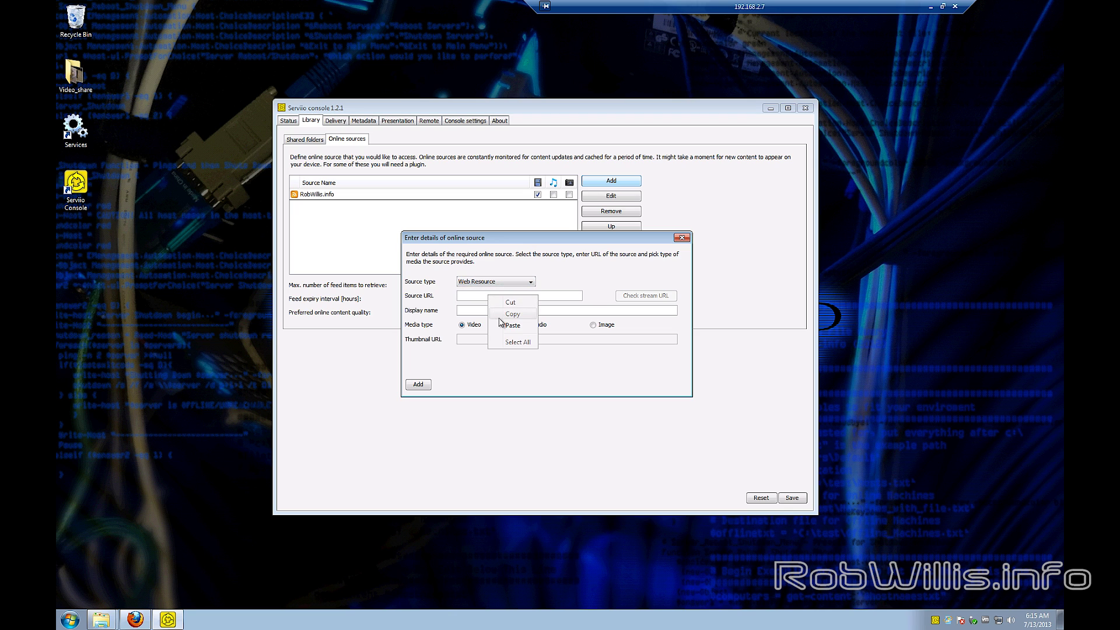
left_click(512, 326)
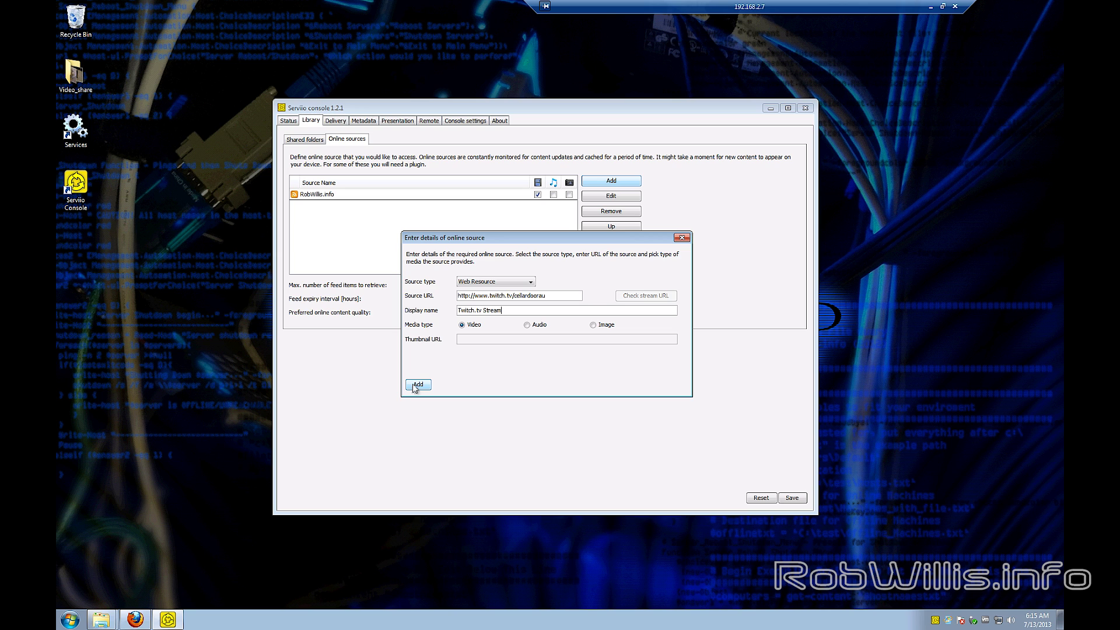
left_click(418, 385)
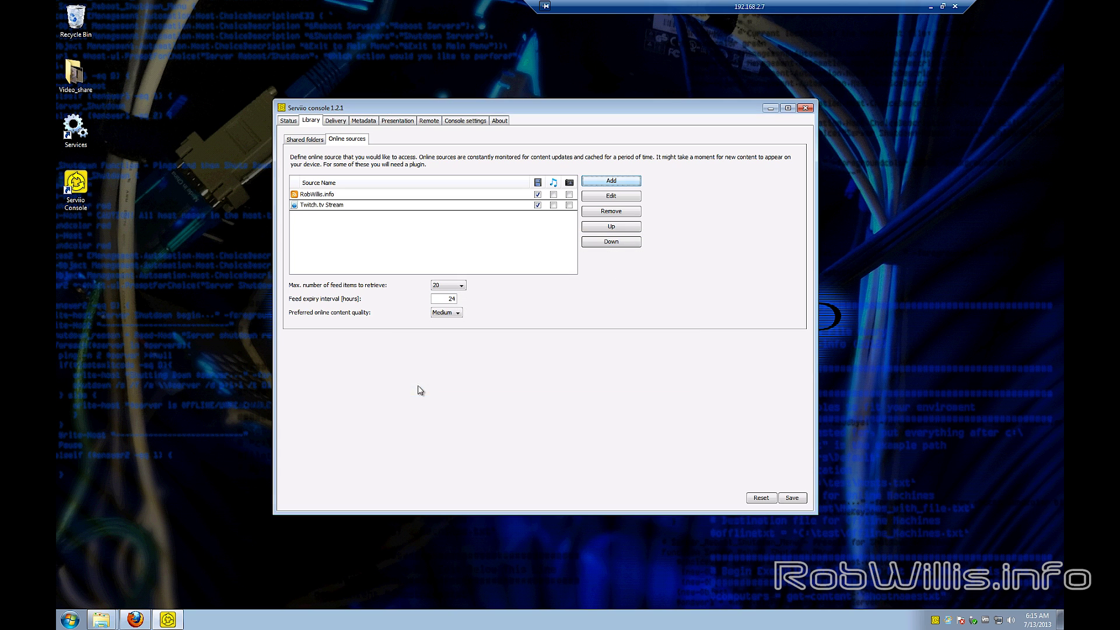
left_click(794, 498)
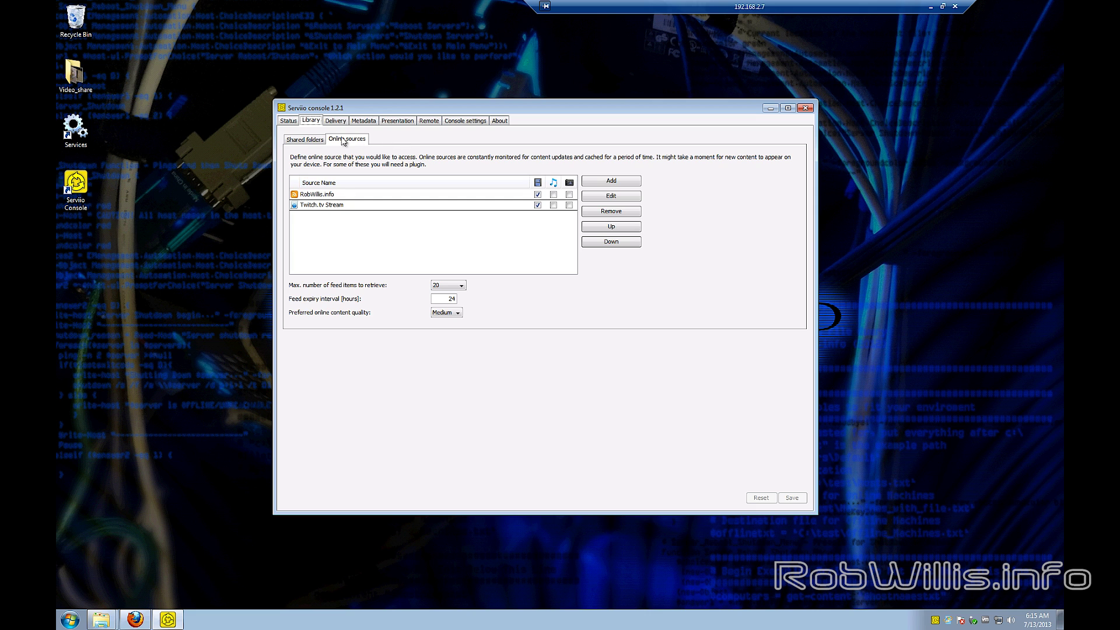
Restart the media server by stopping it and starting it again
left_click(294, 122)
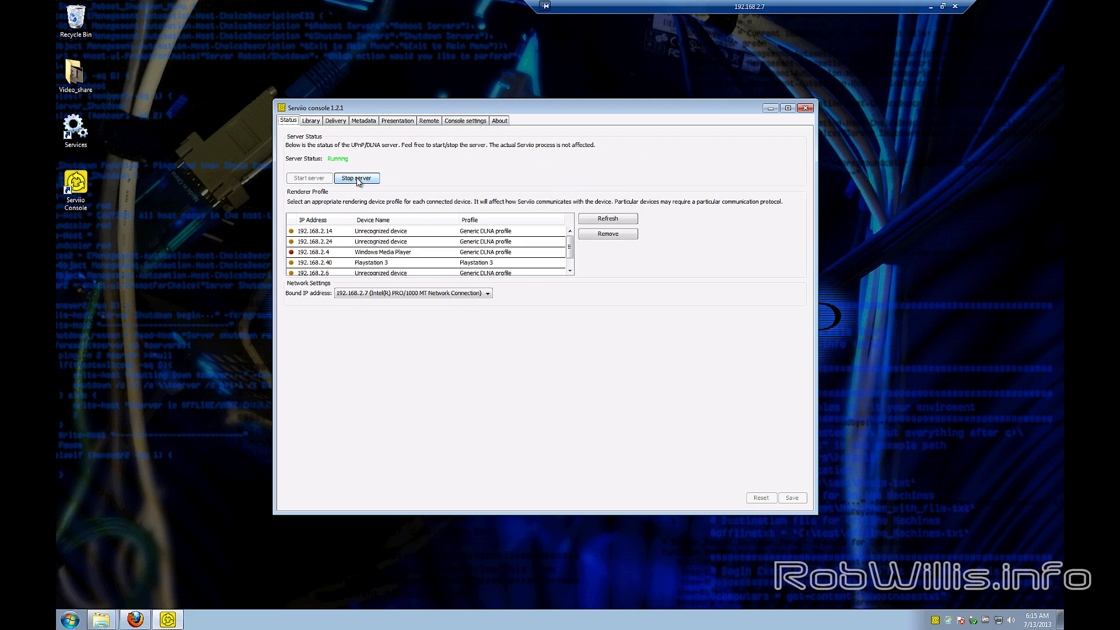
left_click(352, 180)
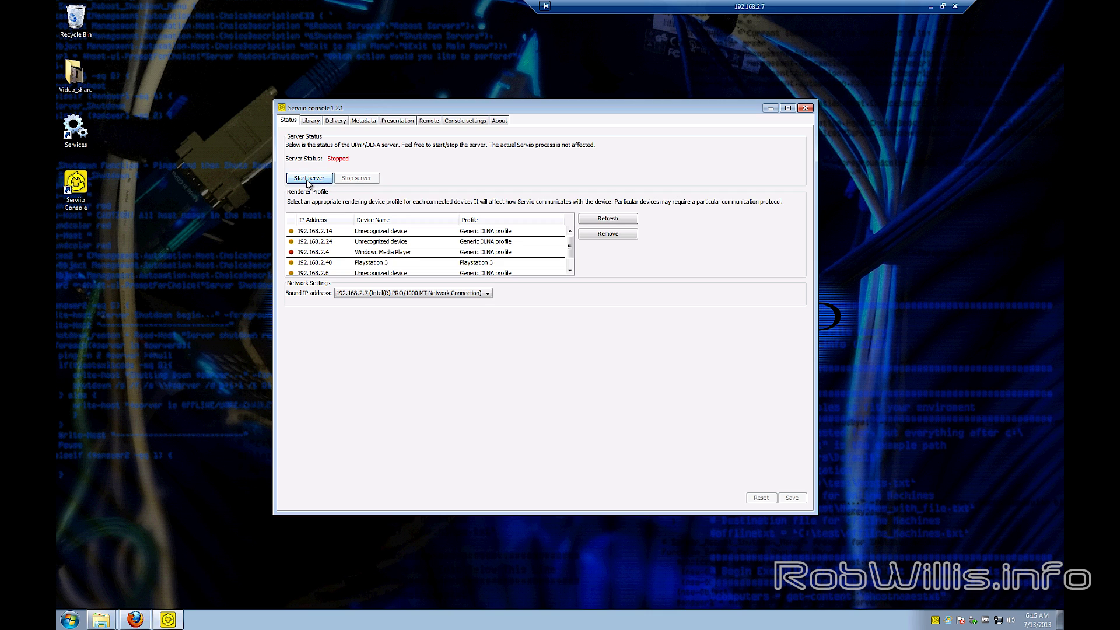
left_click(307, 181)
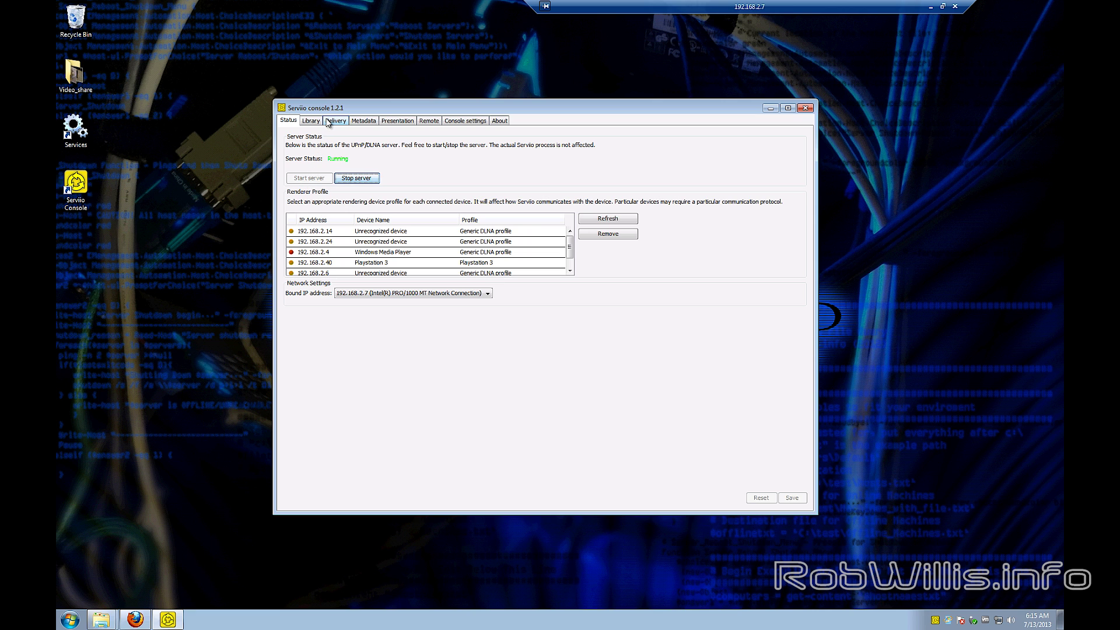
Set the visibility of the Online category under Video to Display content only, save it and return to the server status
left_click(388, 120)
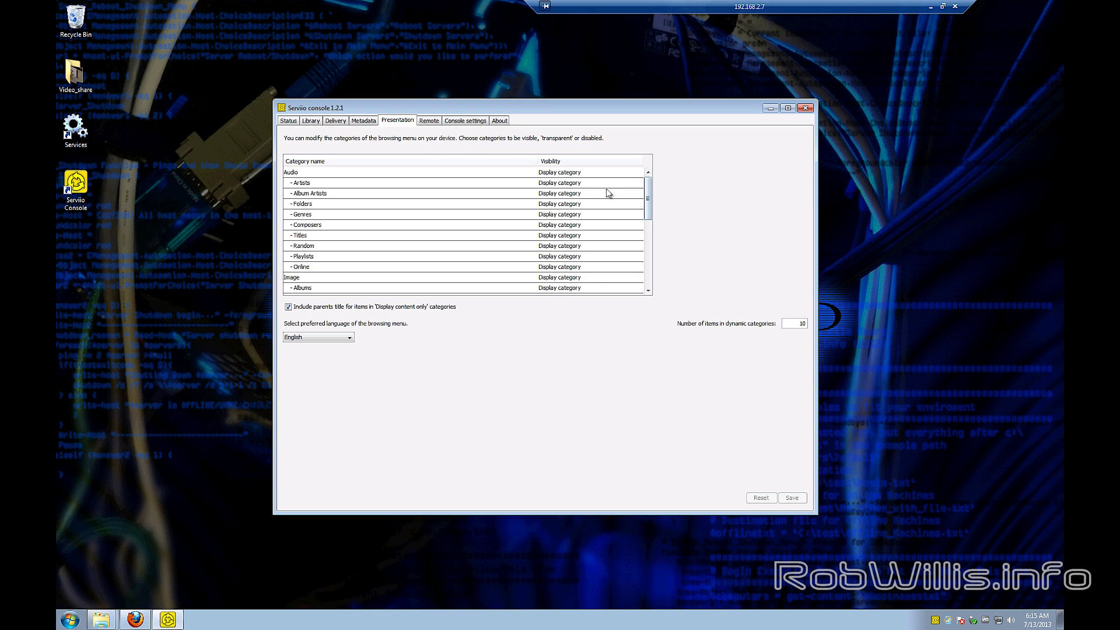
left_click_drag(651, 198, 652, 277)
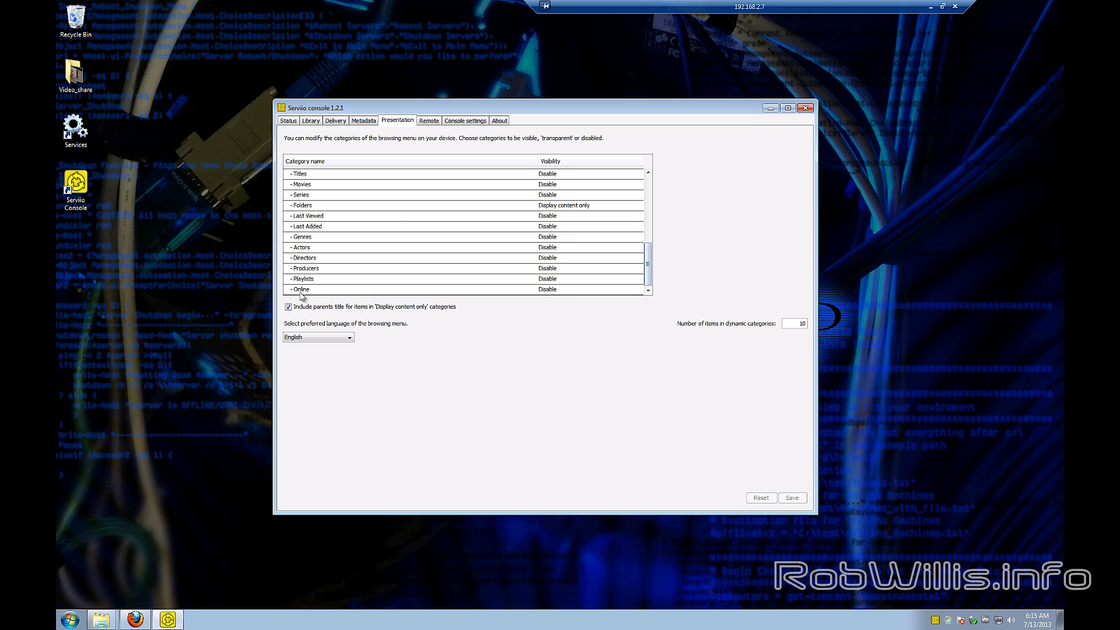
left_click(548, 290)
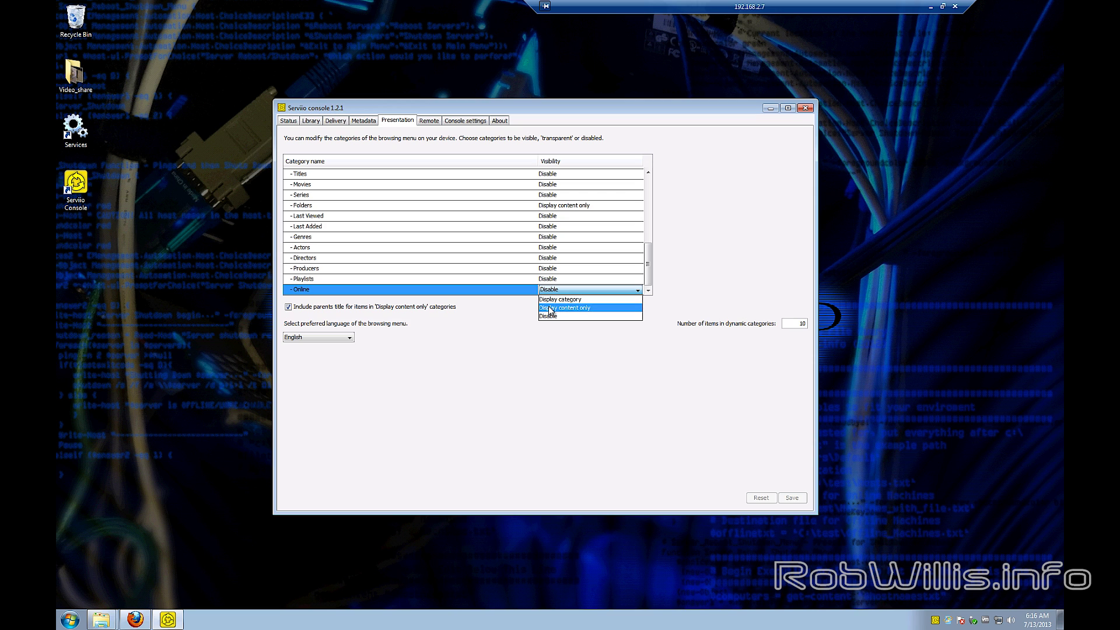
left_click(551, 308)
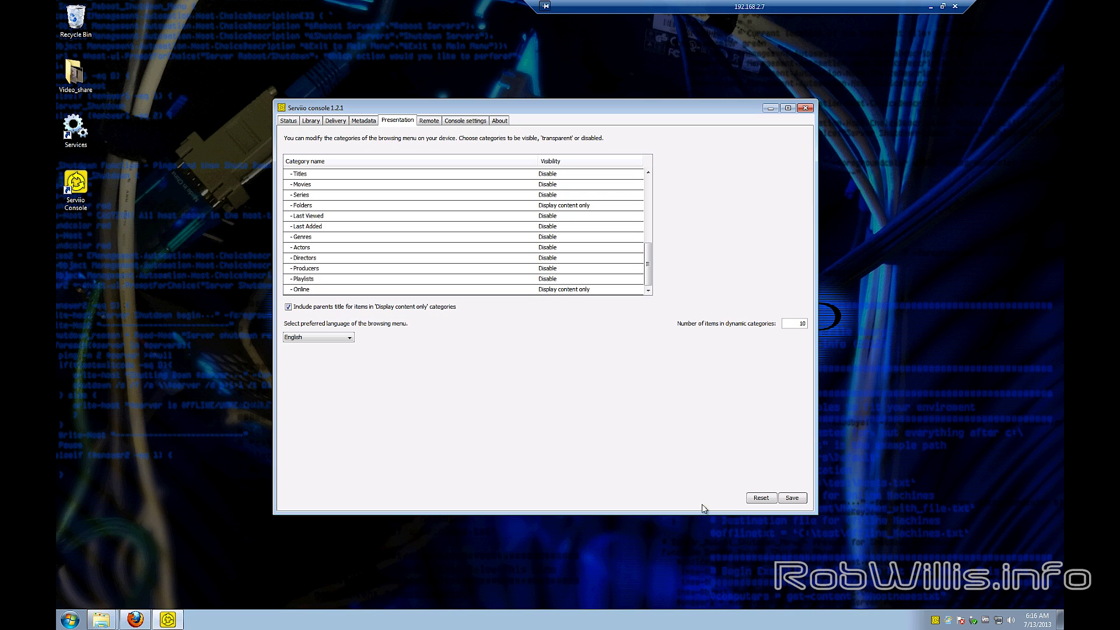
left_click(795, 499)
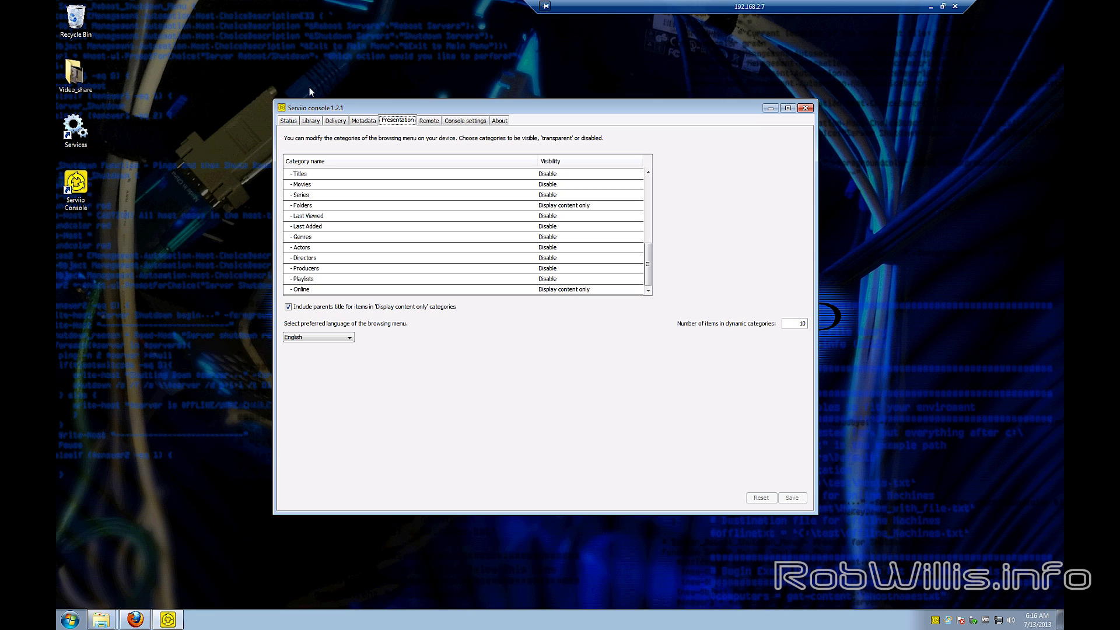
left_click(288, 121)
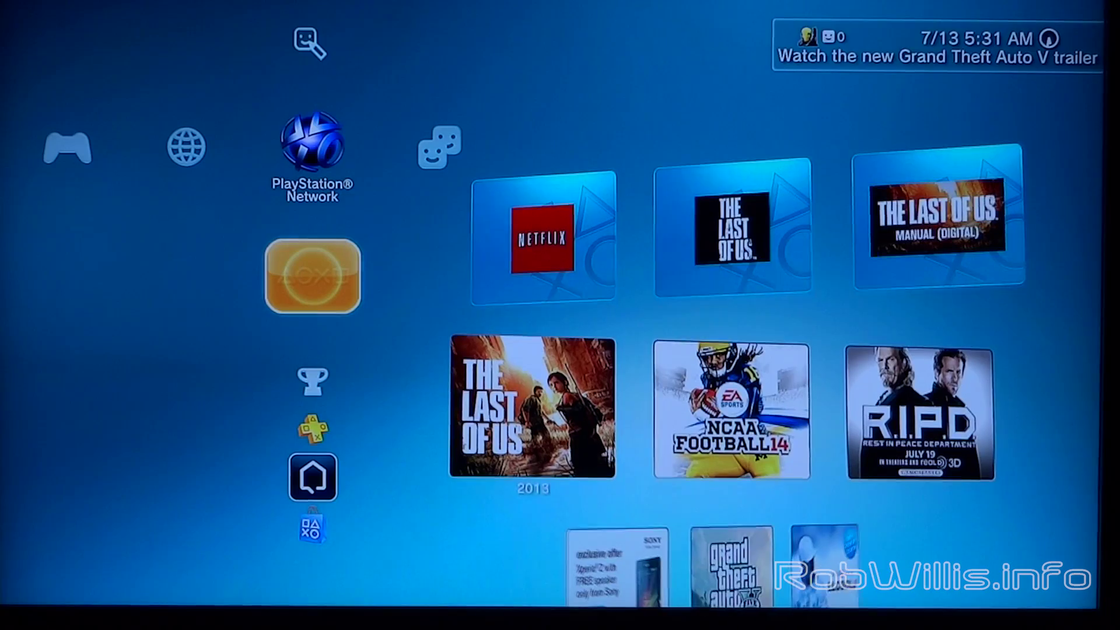
On the PlayStation 3, open the Video folder of the Serviio (ESXi-Test) media server
key("Left")
key("Left")
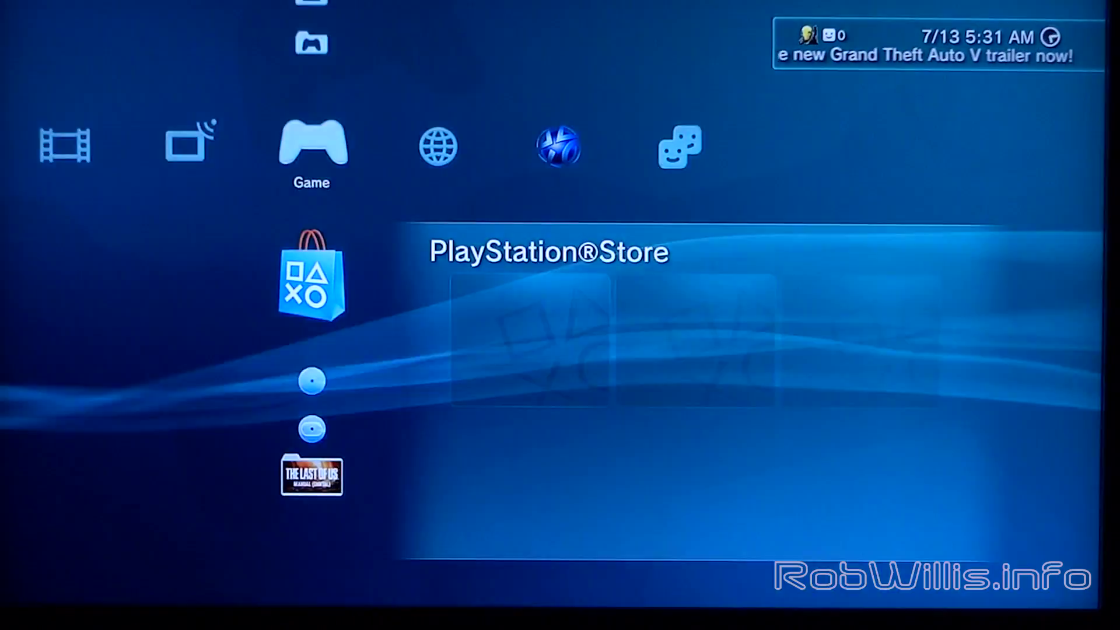
key("Left")
key("Left")
key("Down")
key("Down")
key("Down")
key("Down")
key("Down")
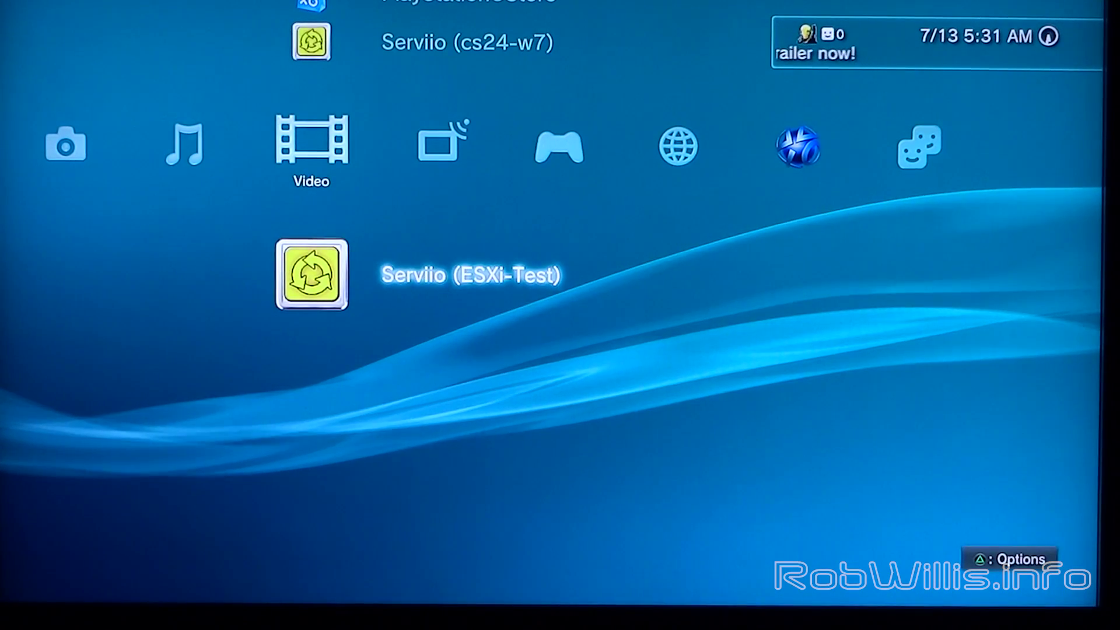
key("Return")
key("Down")
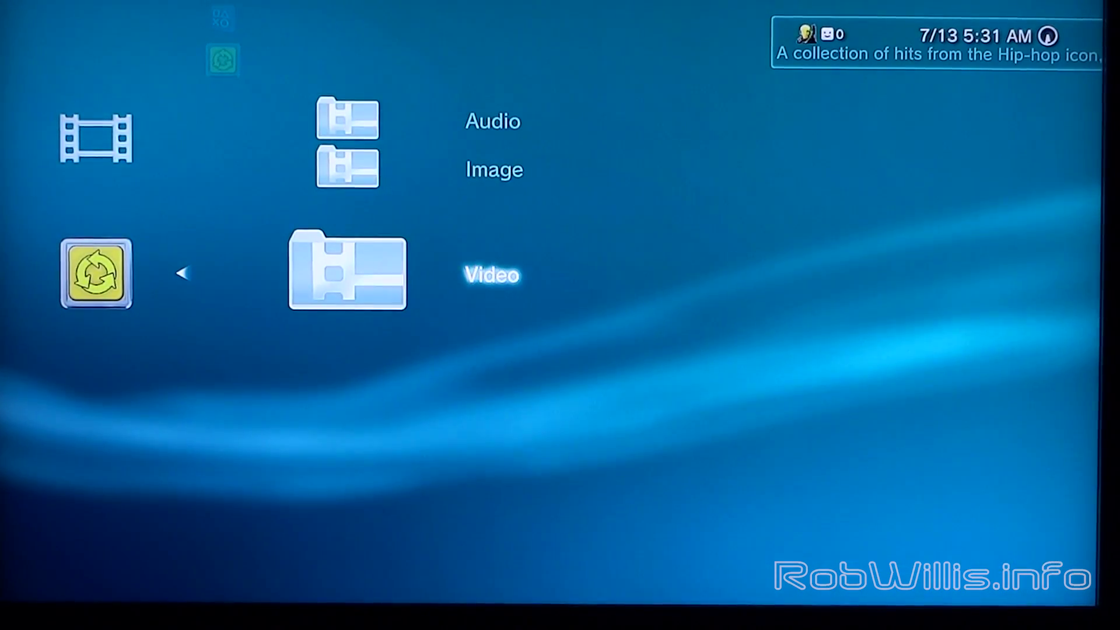
key("Return")
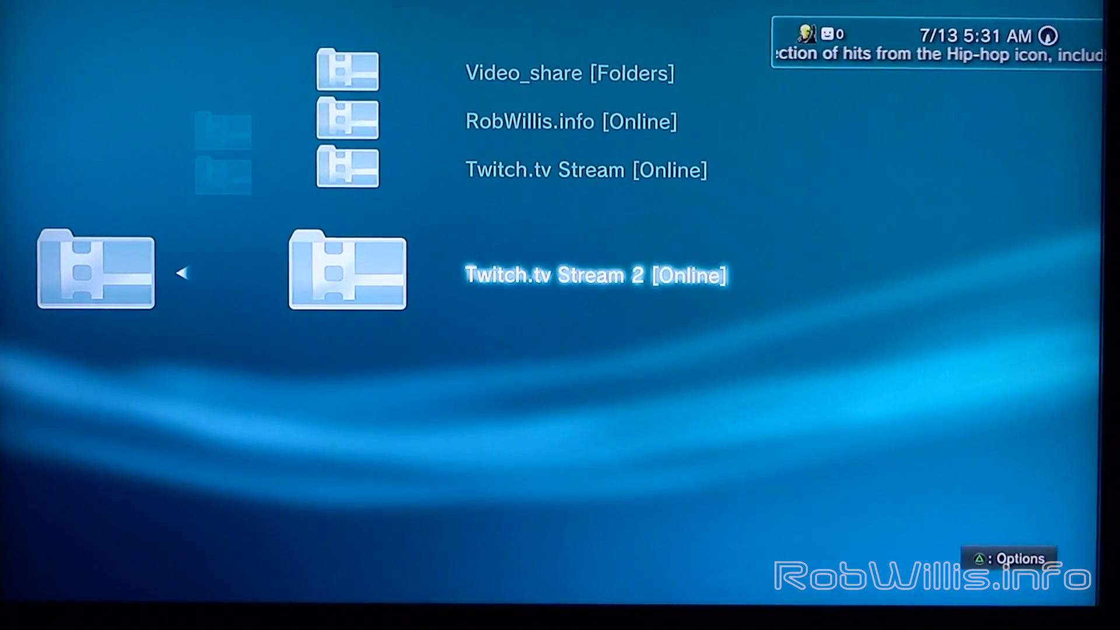
Open the RobWillis.info [Online] folder and browse through its list of videos
key("Up")
key("Up")
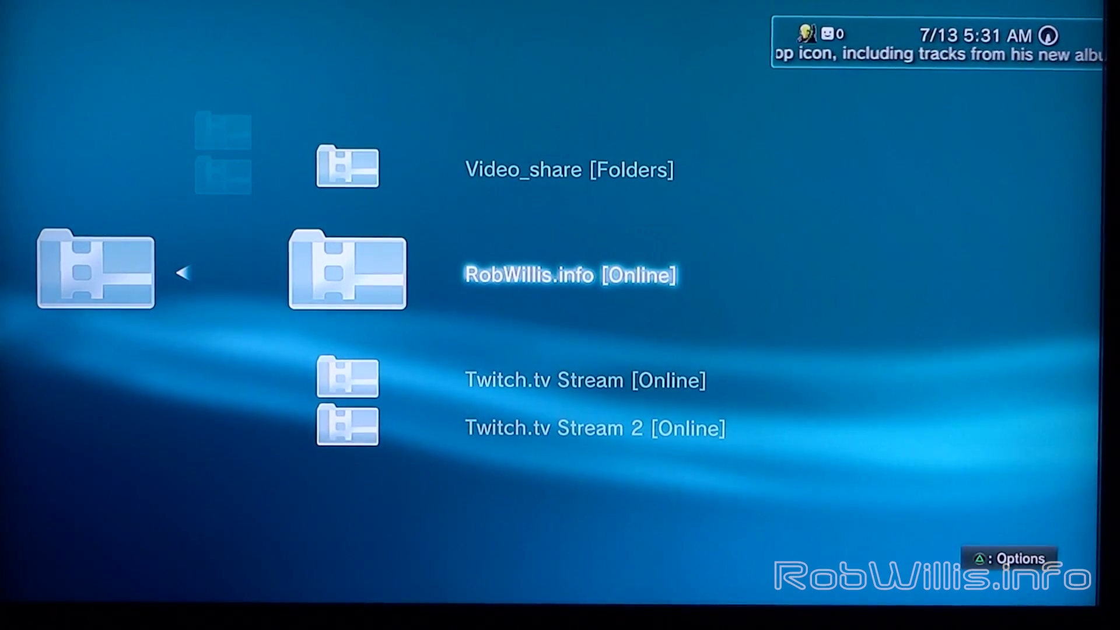
key("Return")
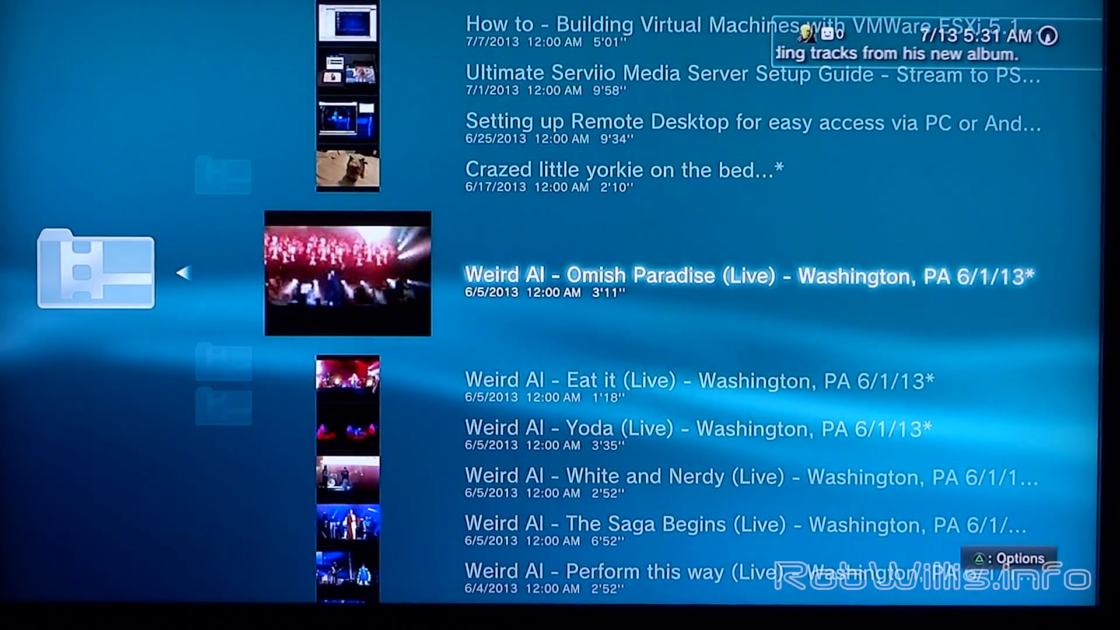
key("Up")
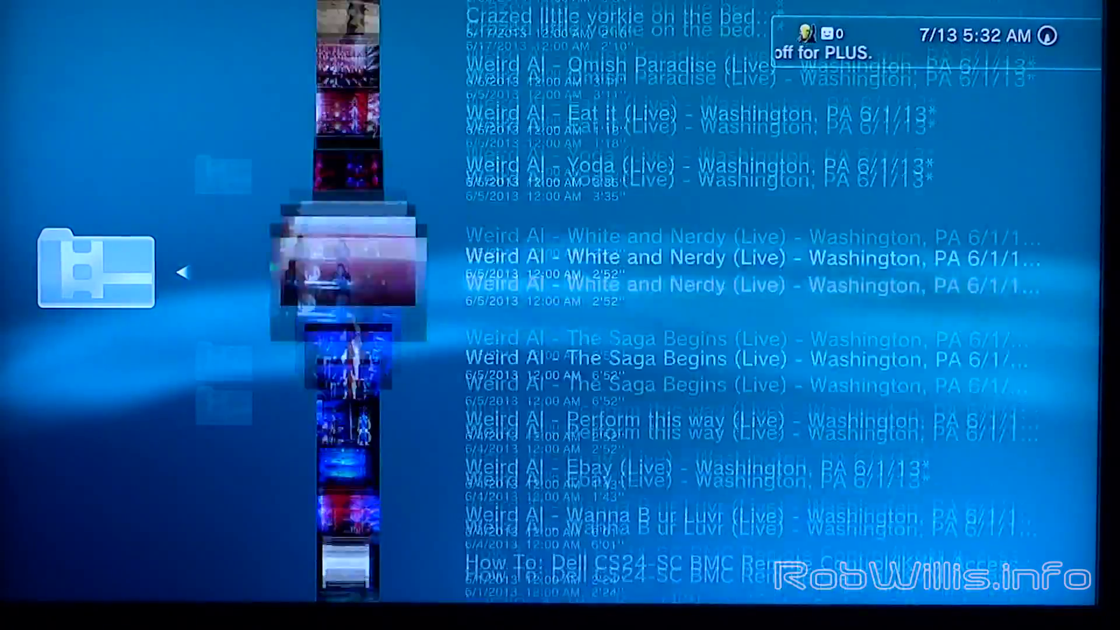
key("Down")
key("Down")
key("Down")
key("Down")
key("Down")
key("Down")
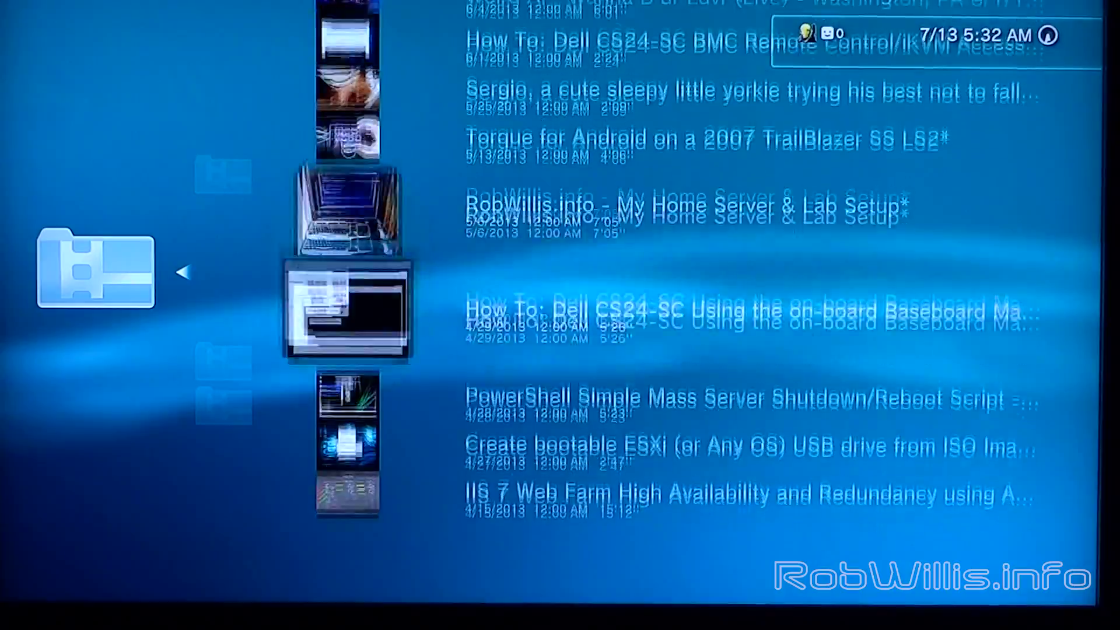
key("Down")
key("Down")
Return to the Serviio video folders and open the Twitch.tv Stream [Online] folder
key("Escape")
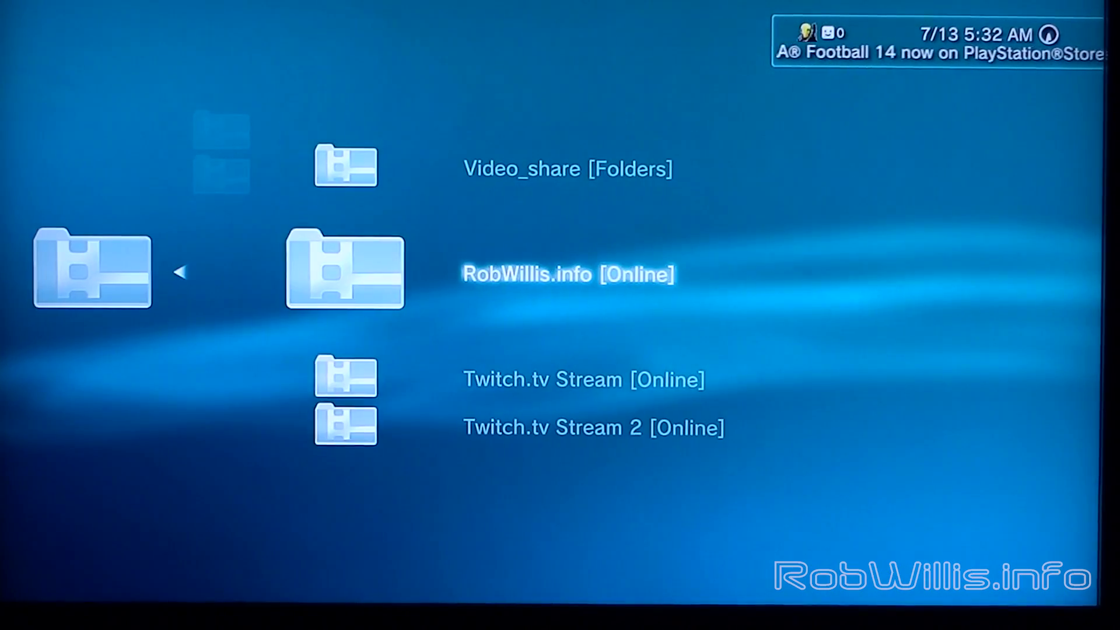
key("Down")
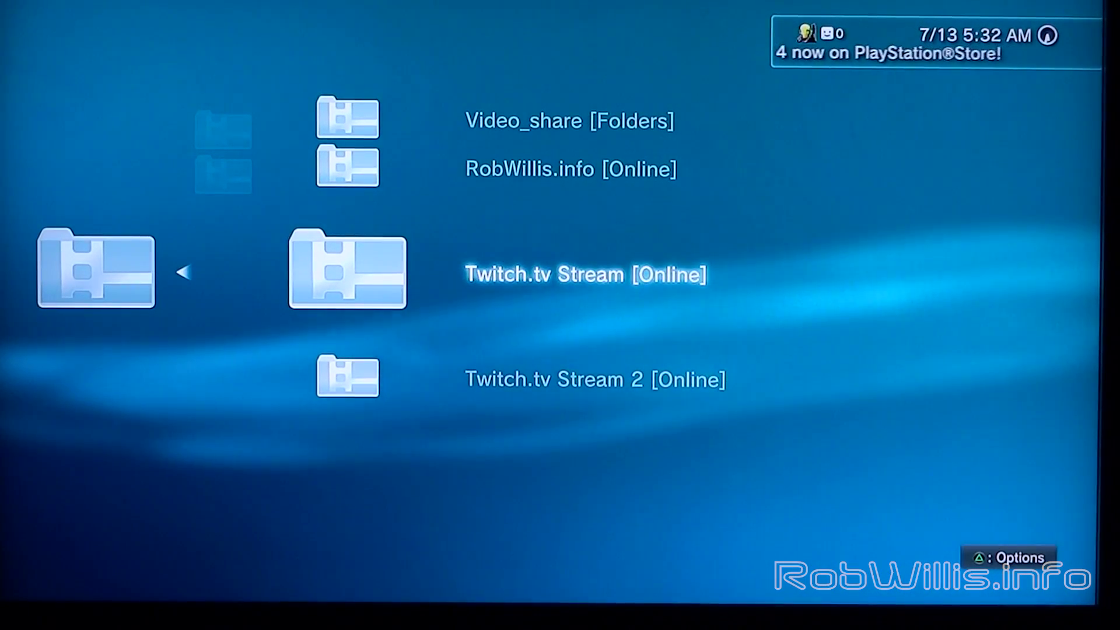
key("Return")
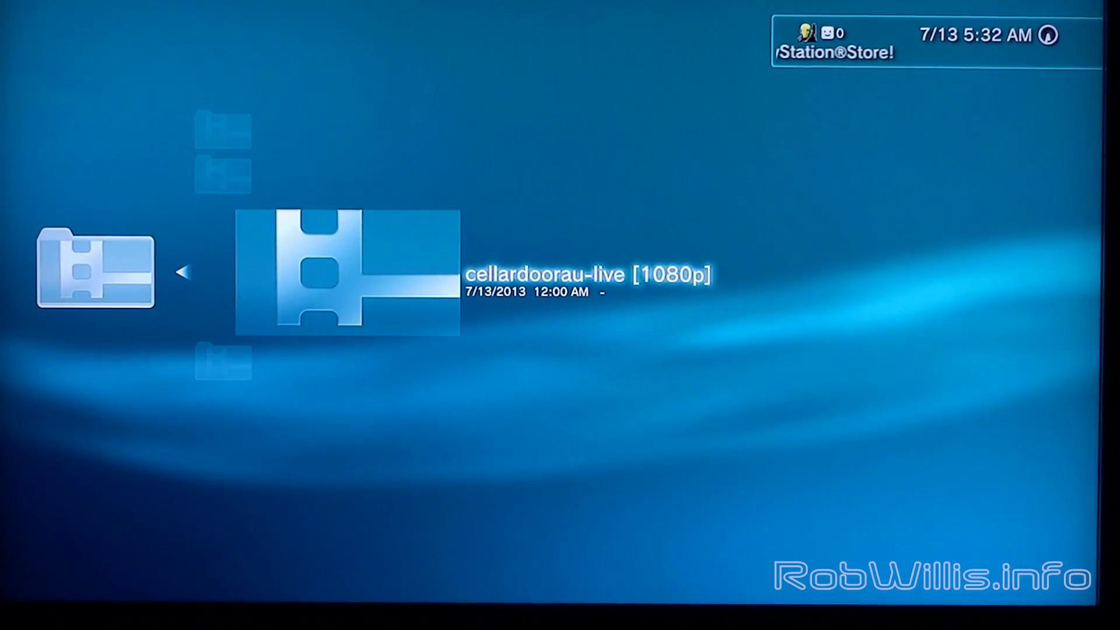